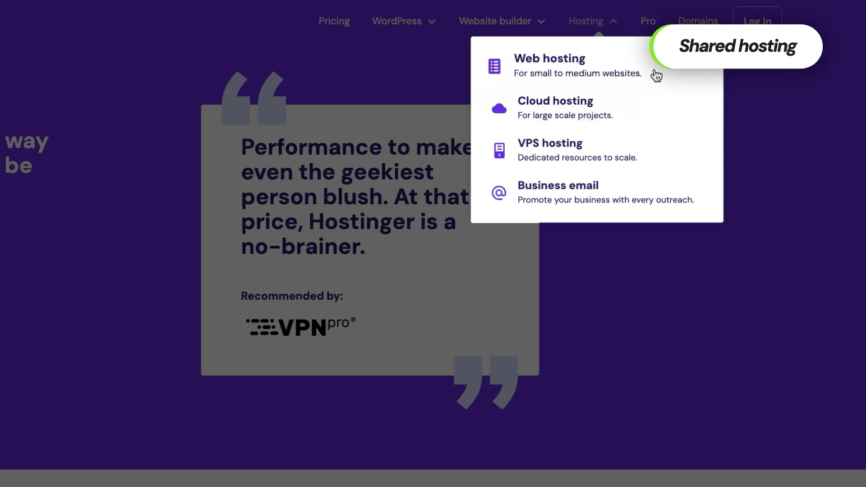
Open the Web hosting plans and pricing page from the Hosting menu
{"action": "left_click", "coordinate": [656, 75]}
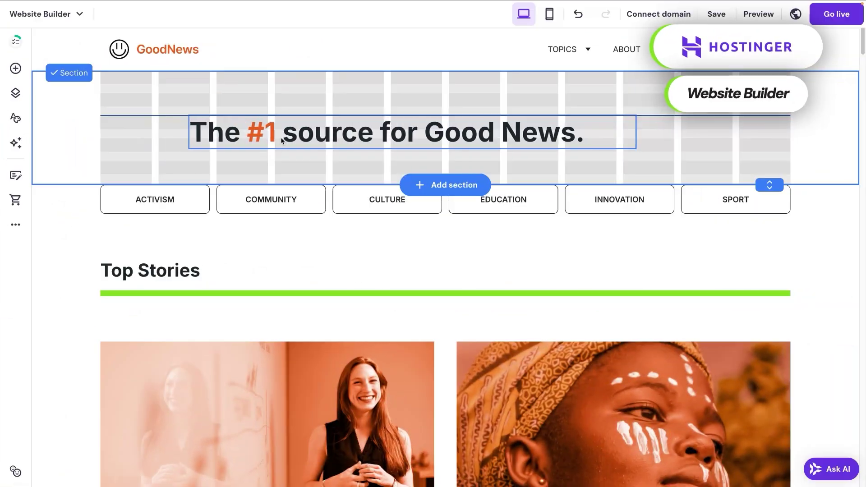
Nudge 'The #1 source for Good News.' headline right, then start Export content to WordPress
{"action": "left_click_drag", "start_coordinate": [281, 139], "coordinate": [324, 140]}
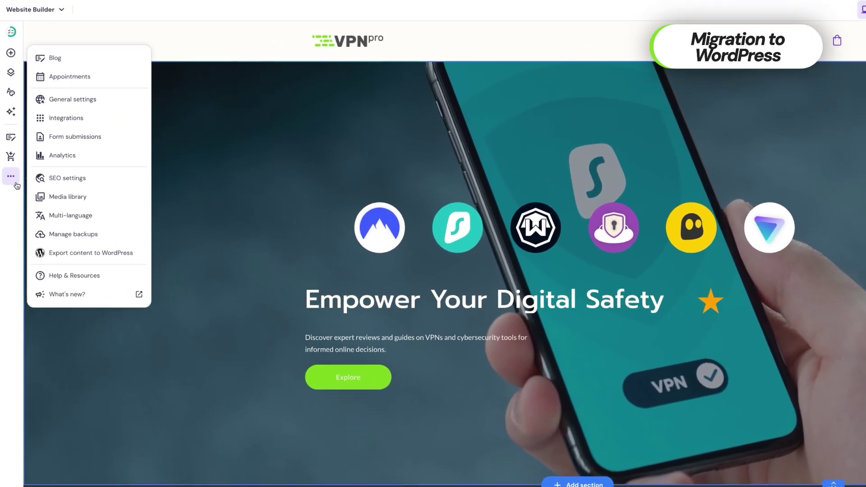
{"action": "left_click", "coordinate": [78, 255]}
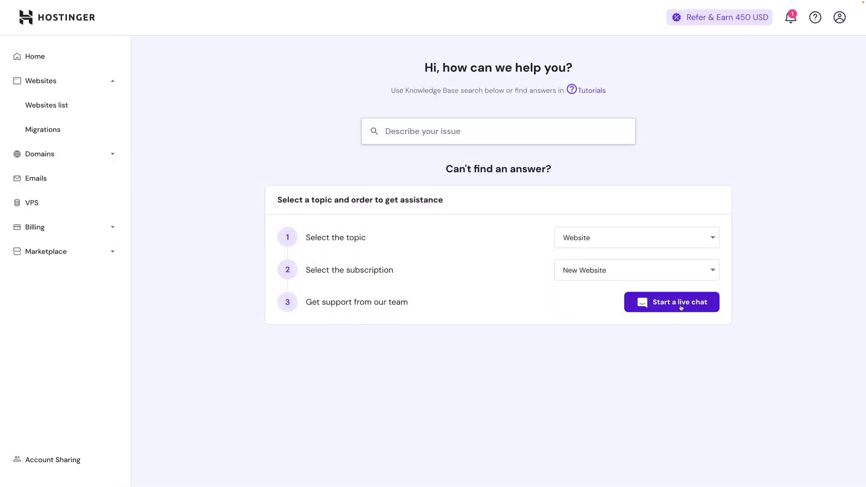
Start a live chat to show the support widget with suggested help articles
{"action": "left_click", "coordinate": [680, 306]}
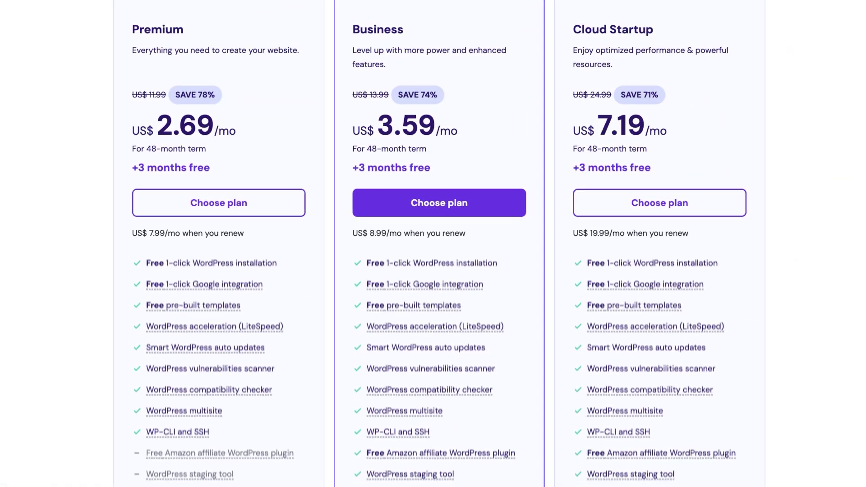
{"action": "scroll", "coordinate": [433, 365], "scroll_direction": "down", "scroll_amount": 3}
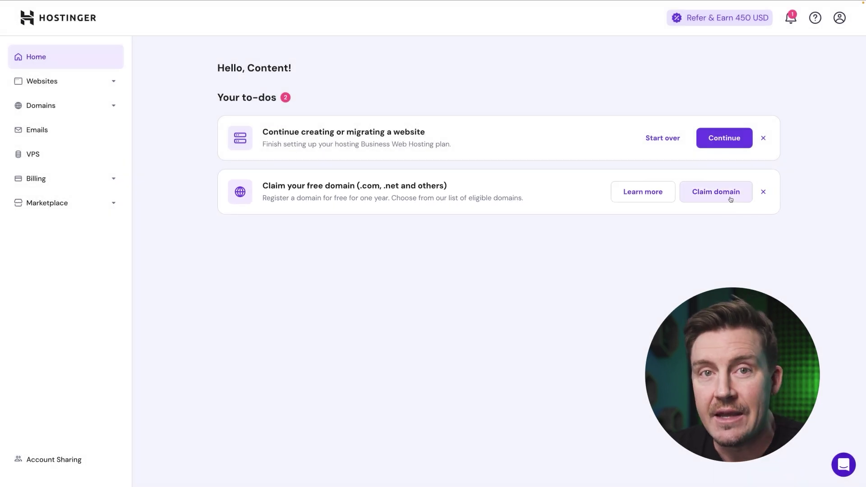
Claim the free domain from the hPanel Home to-dos to open the domain search
{"action": "left_click", "coordinate": [731, 197]}
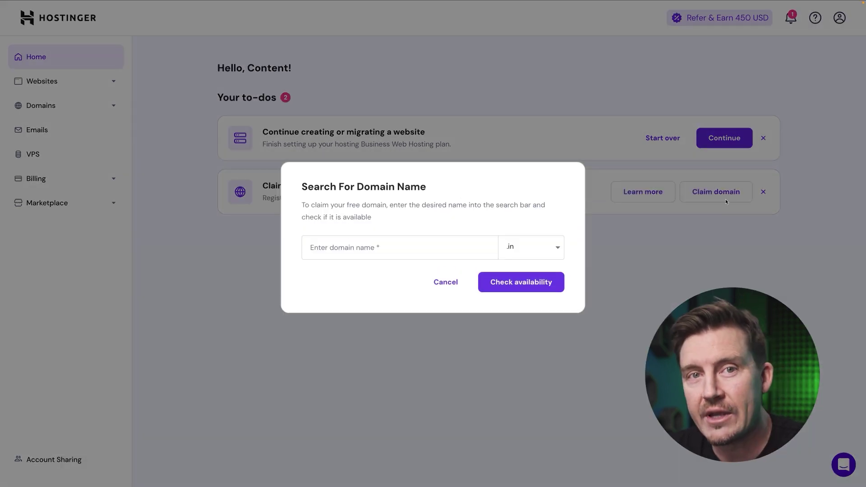
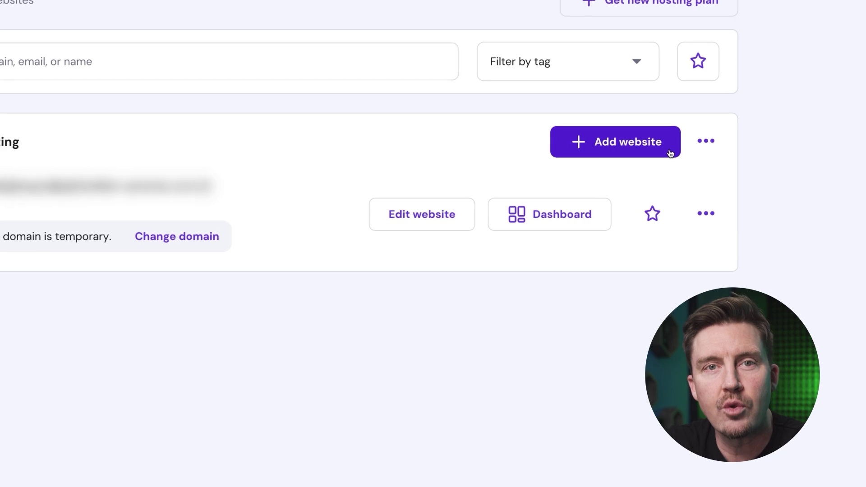
Choose Migrate Website from the Add website menu in hPanel
{"action": "left_click", "coordinate": [670, 153]}
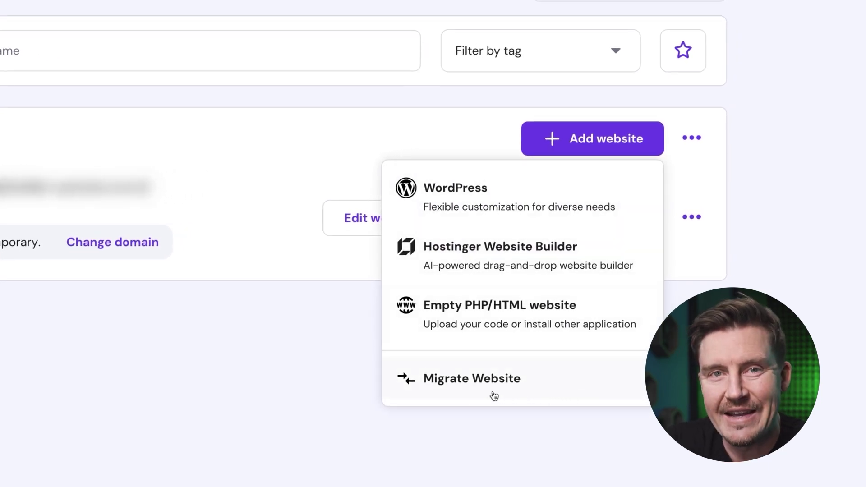
{"action": "left_click", "coordinate": [467, 386]}
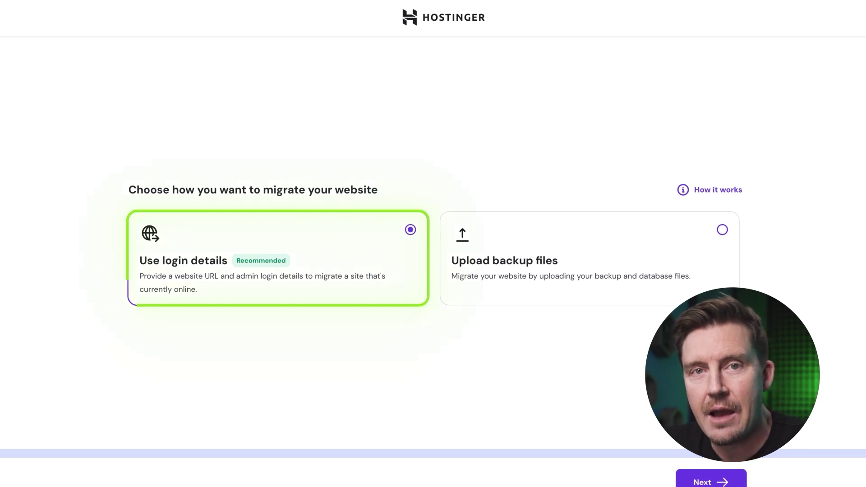
Choose the Upload backup files method and upload public_html.zip with the .sql database file
{"action": "left_click", "coordinate": [696, 473]}
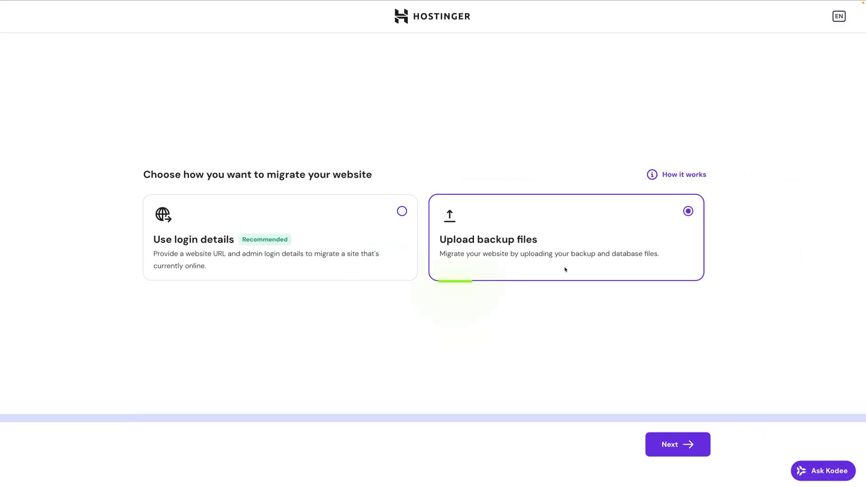
{"action": "left_click", "coordinate": [677, 444]}
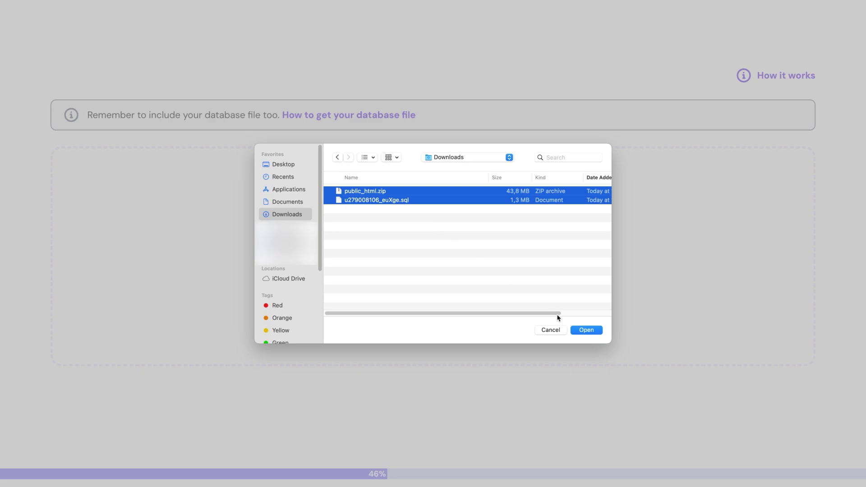
{"action": "left_click", "coordinate": [586, 330]}
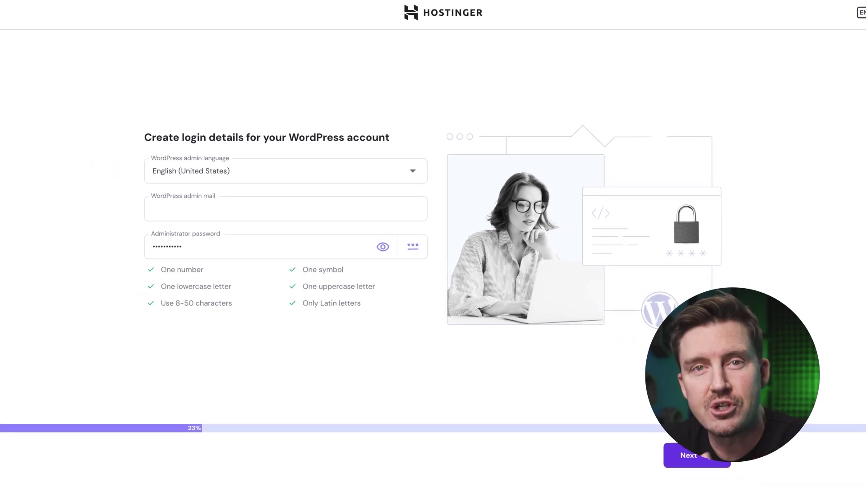
Accept the WordPress login and pre-built site steps, then create VPNpro as a Blog site
{"action": "left_click", "coordinate": [689, 454]}
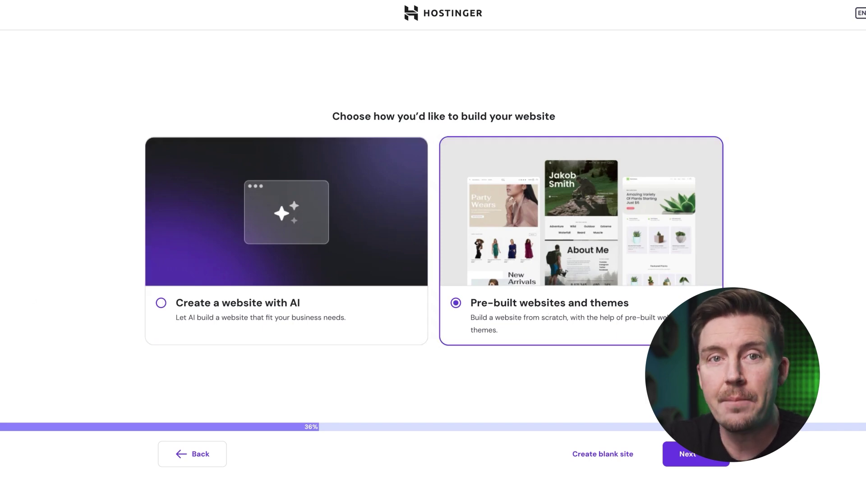
{"action": "left_click", "coordinate": [702, 463]}
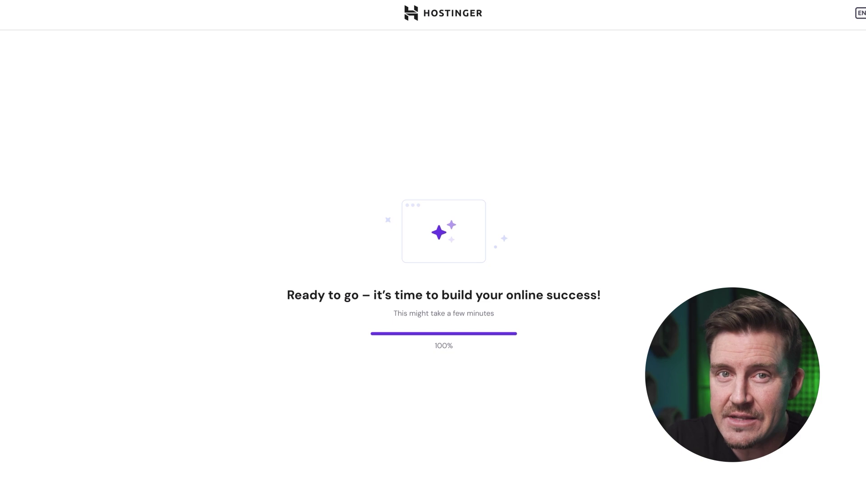
{"action": "type", "text": "VPNpro"}
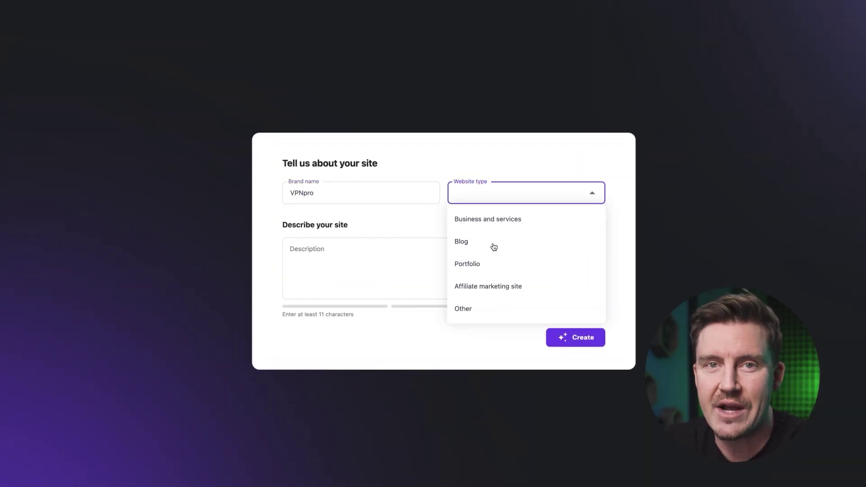
{"action": "left_click", "coordinate": [494, 244]}
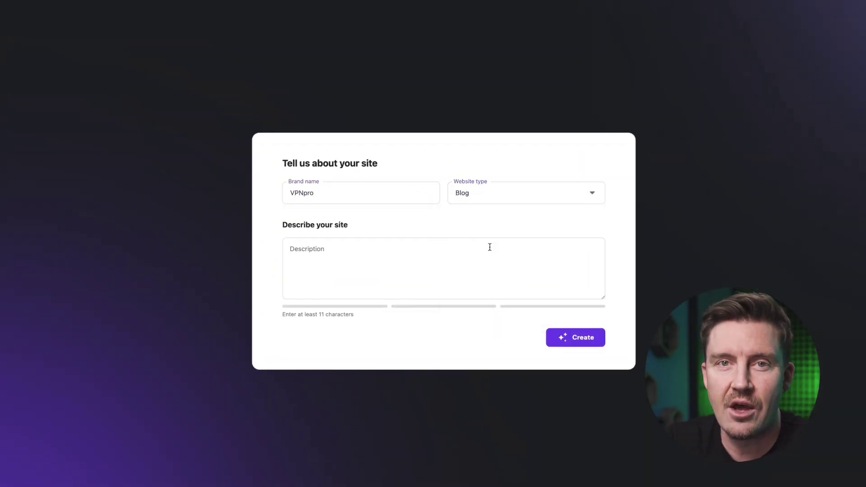
{"action": "left_click", "coordinate": [587, 341]}
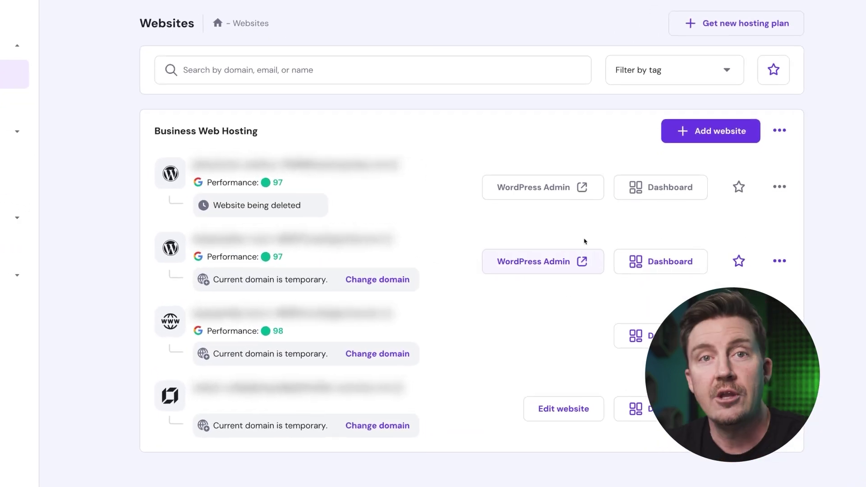
Start a new Website Builder site and have AI generate VPNpro from its description
{"action": "left_click", "coordinate": [512, 258]}
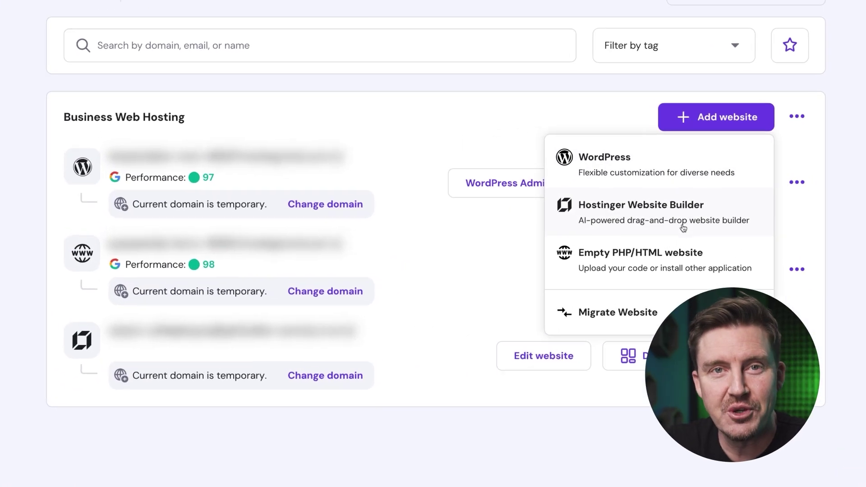
{"action": "left_click", "coordinate": [683, 227]}
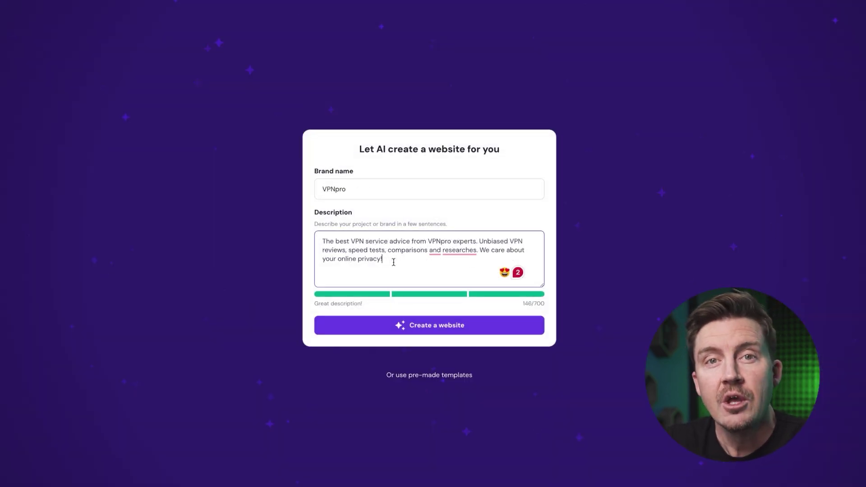
{"action": "left_click", "coordinate": [464, 329]}
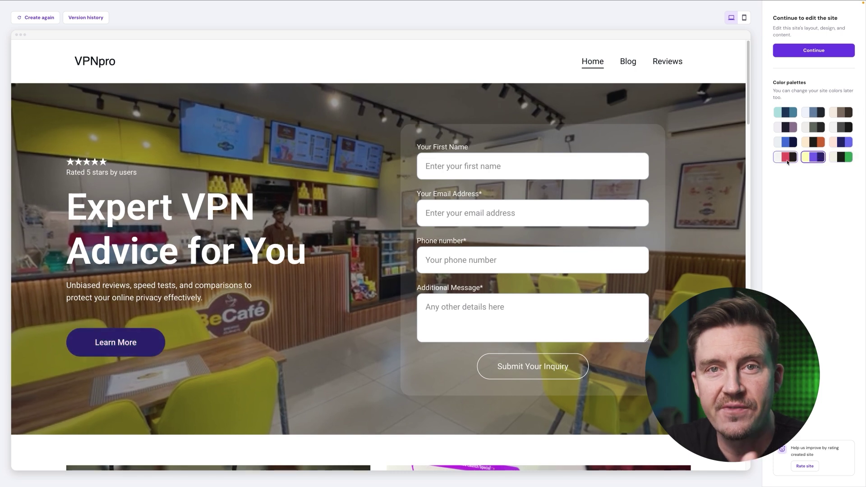
{"action": "scroll", "coordinate": [719, 214], "scroll_direction": "down", "scroll_amount": 5}
{"action": "scroll", "coordinate": [704, 216], "scroll_direction": "down", "scroll_amount": 5}
{"action": "scroll", "coordinate": [698, 216], "scroll_direction": "down", "scroll_amount": 5}
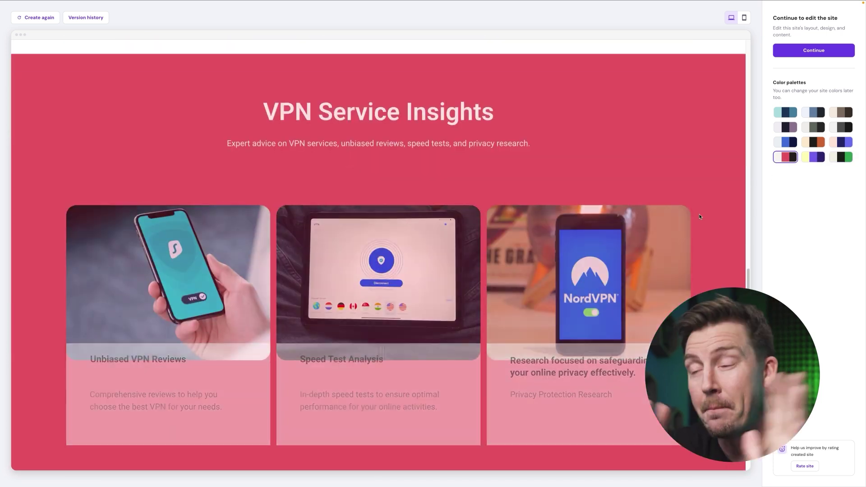
Try the black-and-orange palette, then regenerate the site from a longer pasted description
{"action": "left_click", "coordinate": [814, 143]}
{"action": "scroll", "coordinate": [745, 237], "scroll_direction": "down", "scroll_amount": 5}
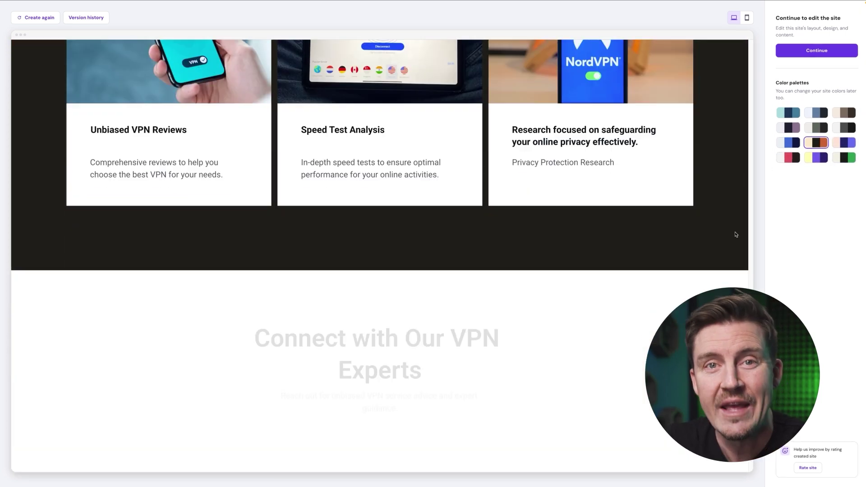
{"action": "scroll", "coordinate": [772, 246], "scroll_direction": "down", "scroll_amount": 3}
{"action": "scroll", "coordinate": [772, 246], "scroll_direction": "up", "scroll_amount": 5}
{"action": "scroll", "coordinate": [772, 246], "scroll_direction": "up", "scroll_amount": 8}
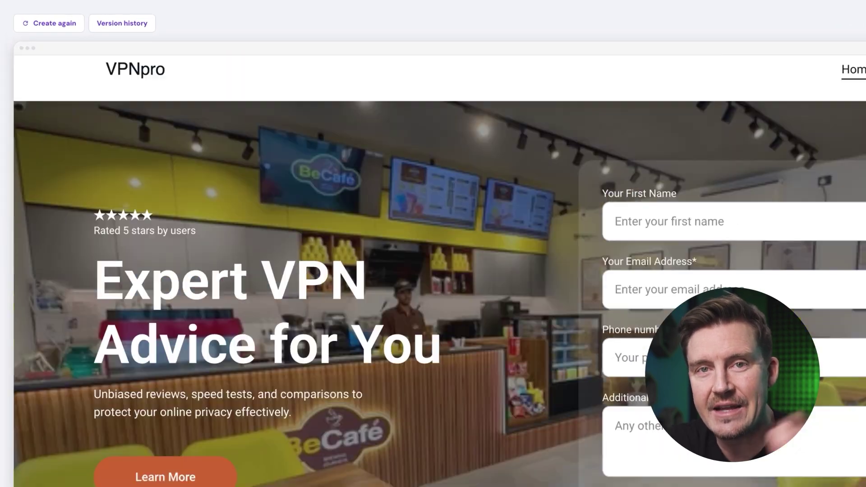
{"action": "left_click", "coordinate": [51, 23]}
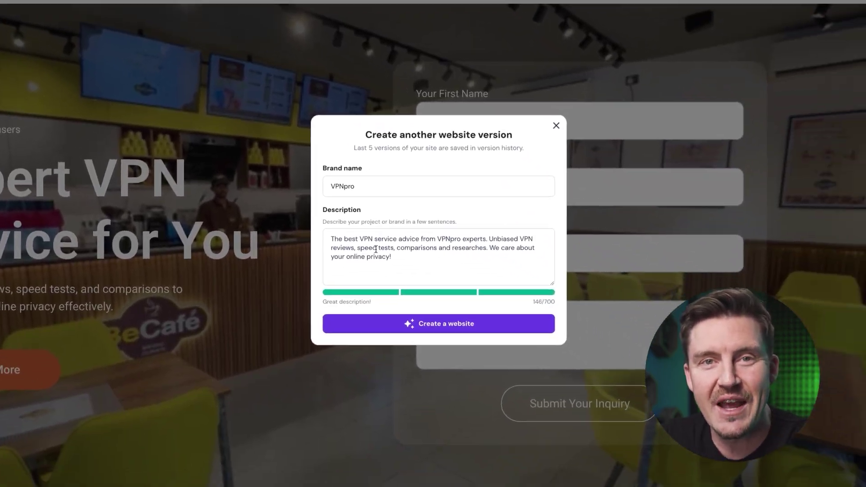
{"action": "key", "text": "ctrl+a"}
{"action": "key", "text": "ctrl+v"}
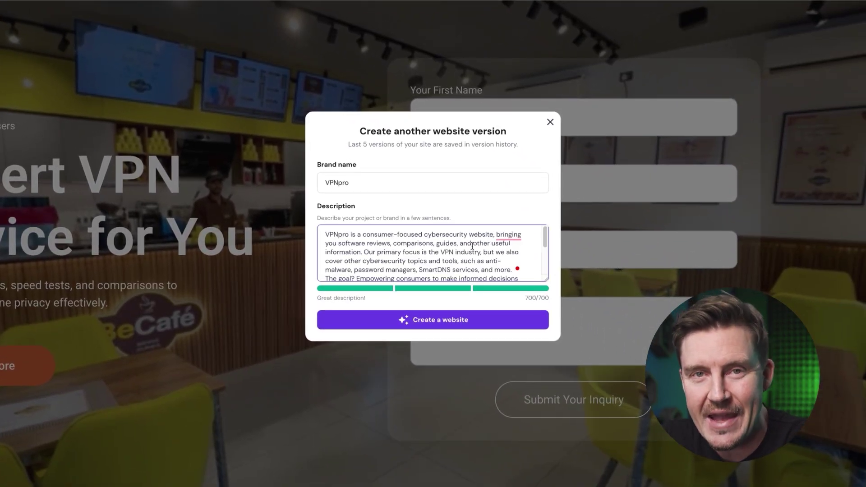
{"action": "left_click", "coordinate": [433, 320]}
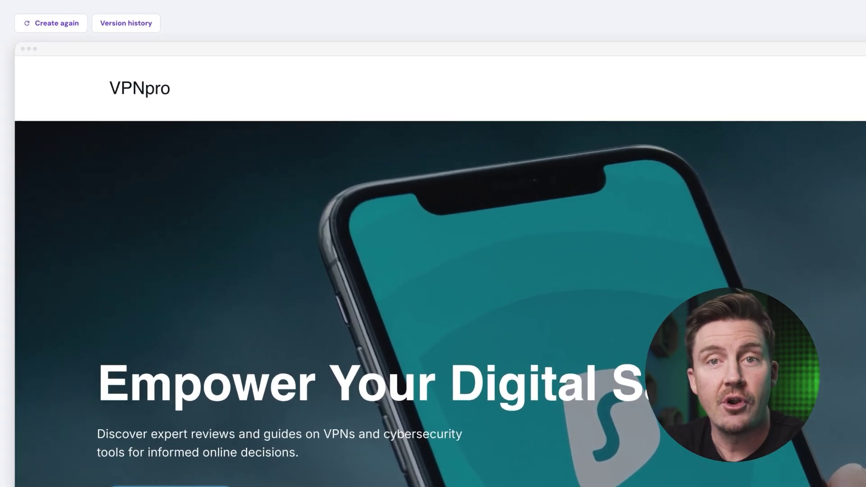
Compare Version 1 in version history and keep Version 2
{"action": "left_click", "coordinate": [86, 17]}
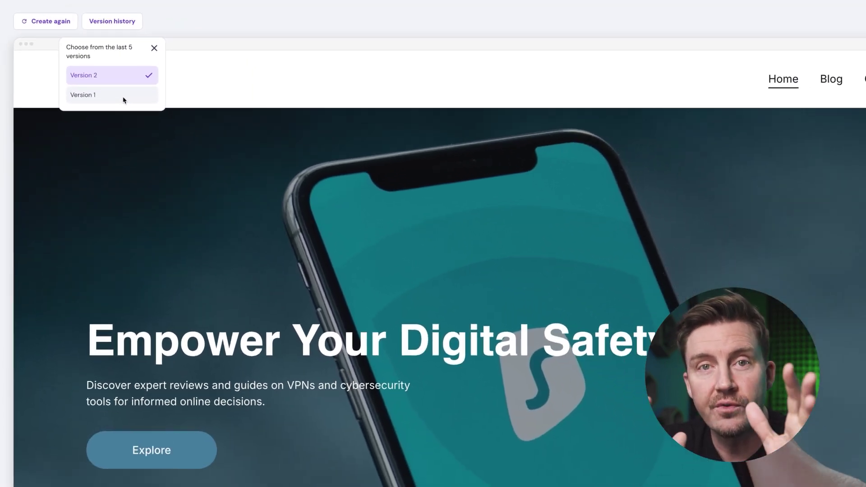
{"action": "left_click", "coordinate": [123, 100]}
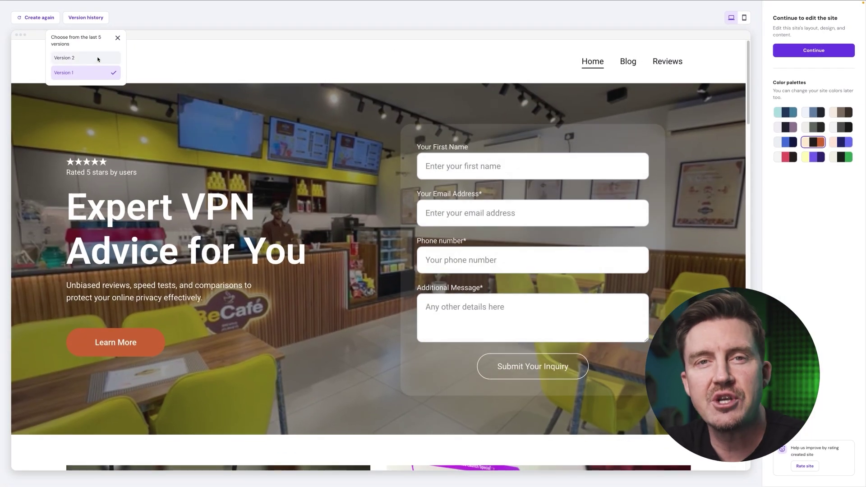
{"action": "left_click", "coordinate": [98, 59]}
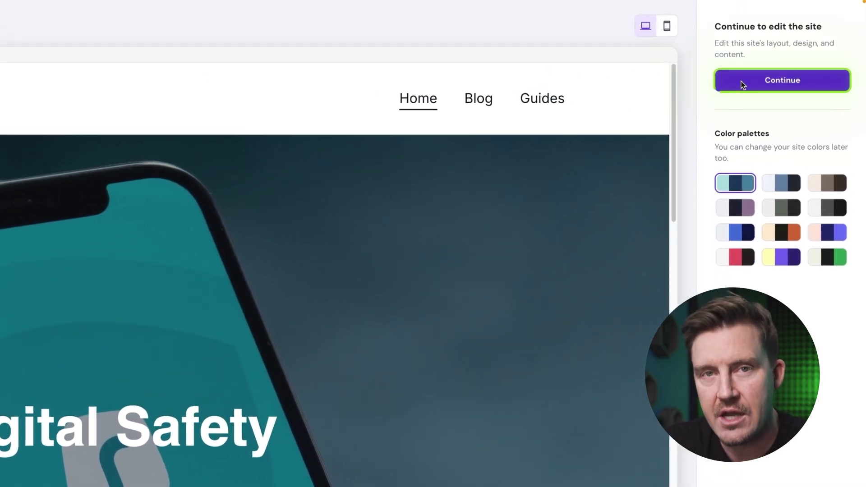
Continue to full editing and place a star shape beside the hero heading
{"action": "left_click", "coordinate": [744, 84]}
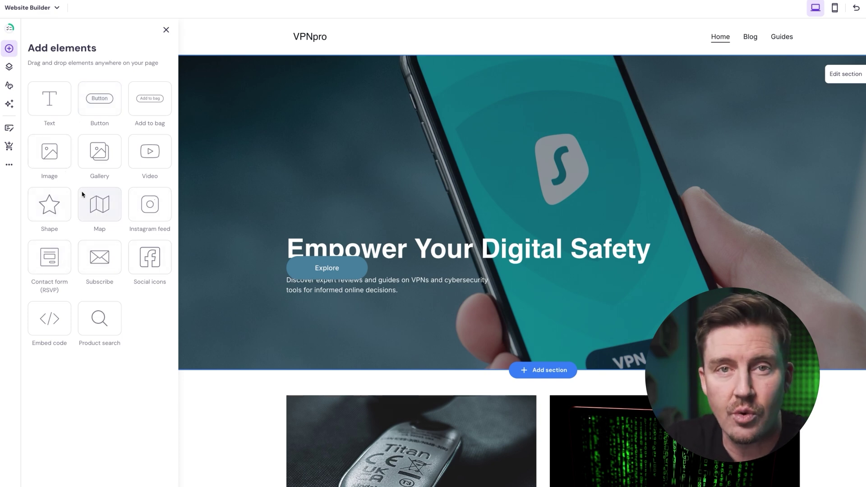
{"action": "left_click", "coordinate": [49, 204]}
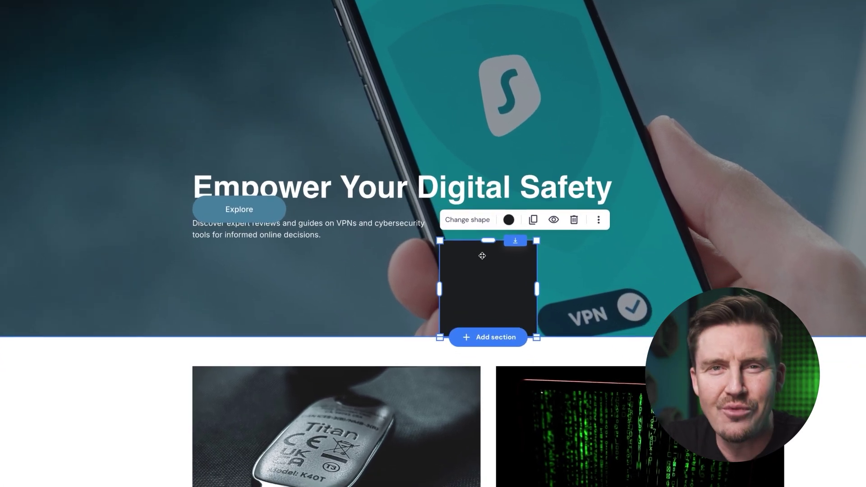
{"action": "left_click", "coordinate": [641, 349]}
{"action": "left_click_drag", "start_coordinate": [472, 269], "coordinate": [592, 158]}
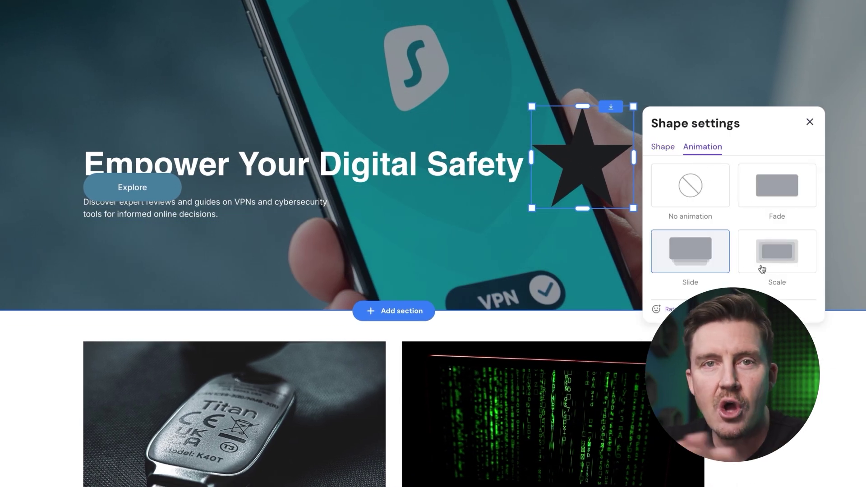
Review the star's appearance settings and the hero section's layout options
{"action": "left_click", "coordinate": [662, 148]}
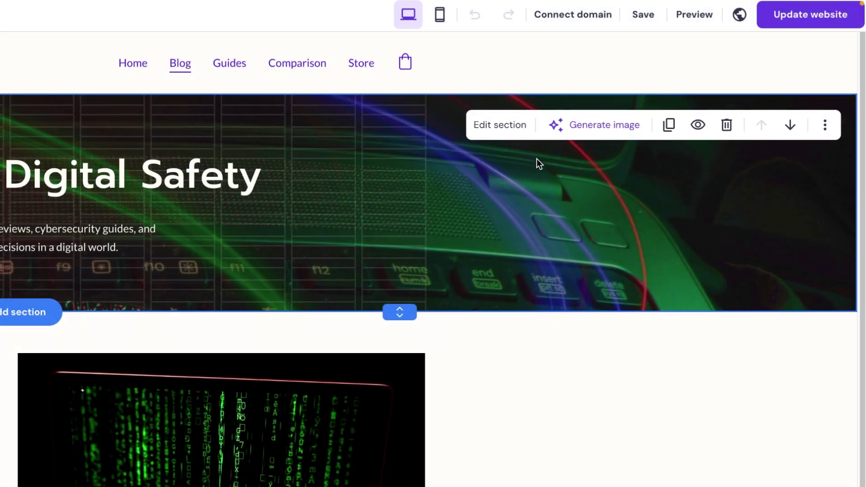
{"action": "left_click", "coordinate": [499, 125]}
{"action": "left_click", "coordinate": [696, 164]}
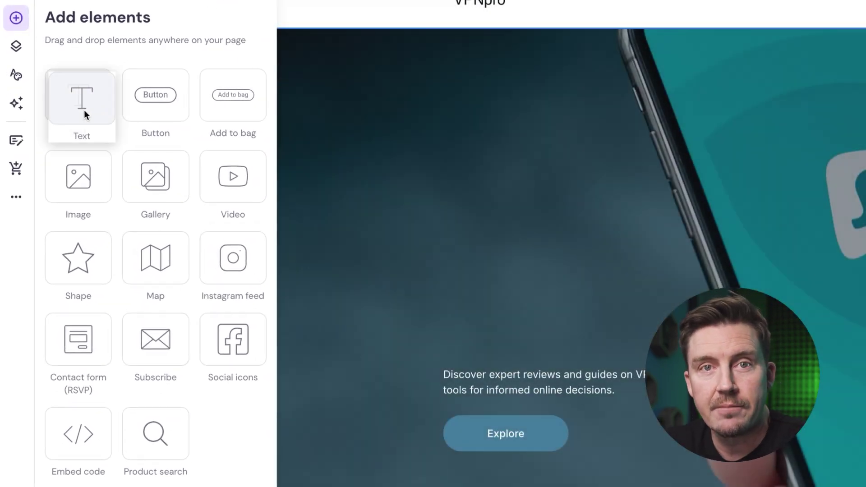
Set the hero heading's line height to 1,08 and turn on its background colour
{"action": "left_click_drag", "start_coordinate": [97, 112], "coordinate": [345, 218]}
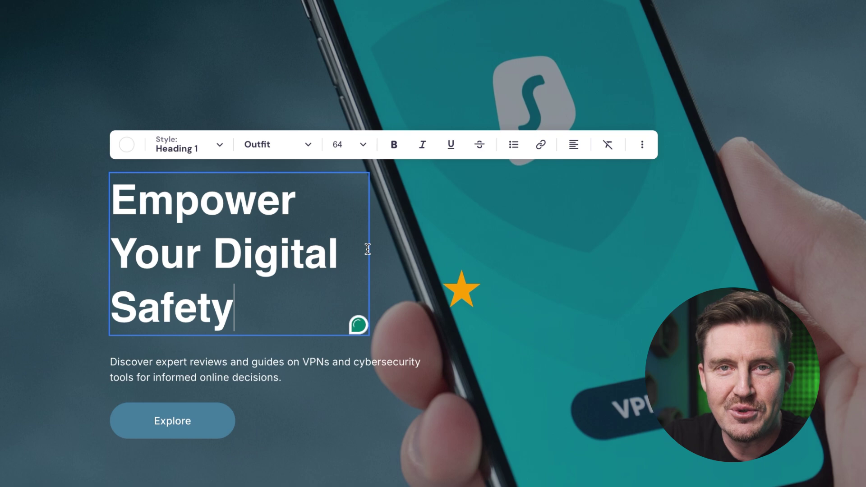
{"action": "left_click", "coordinate": [643, 145]}
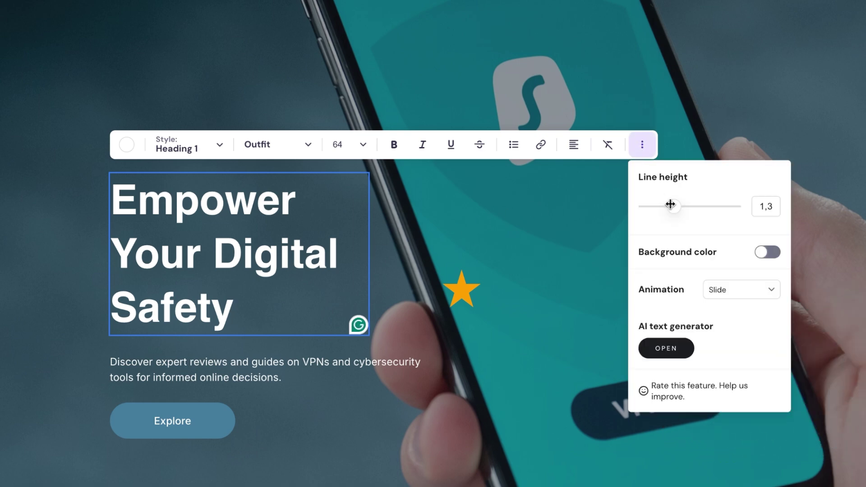
{"action": "left_click_drag", "start_coordinate": [671, 204], "coordinate": [666, 206]}
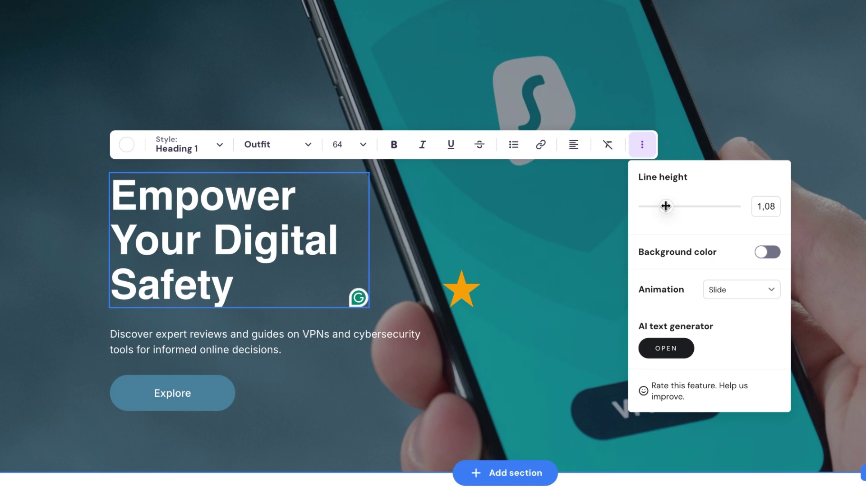
{"action": "left_click", "coordinate": [768, 252]}
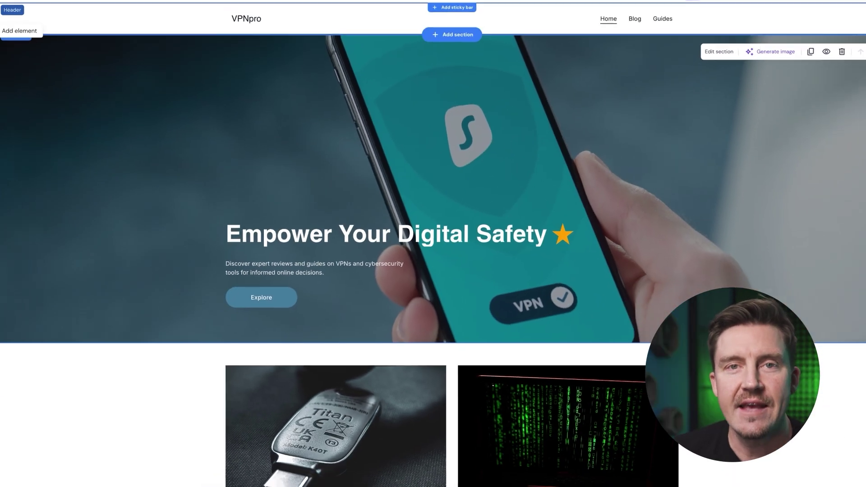
{"action": "left_click", "coordinate": [9, 41]}
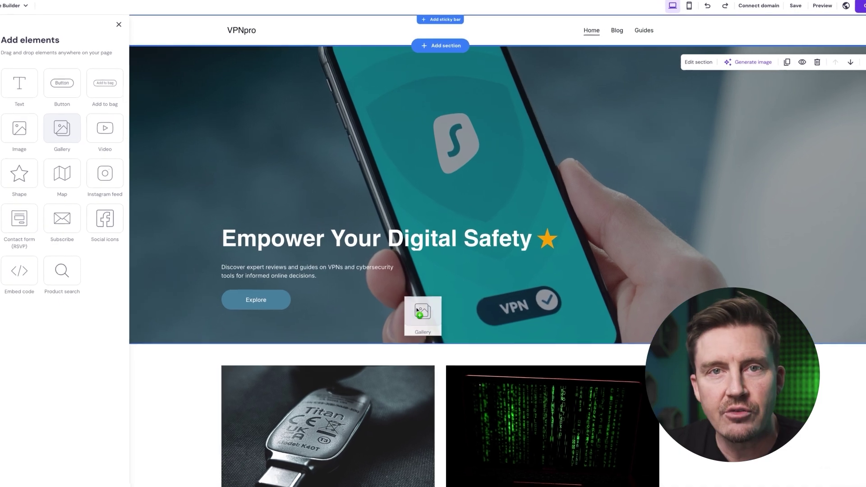
Add a gallery at the top centre of the hero and browse free stock images
{"action": "left_click_drag", "start_coordinate": [82, 129], "coordinate": [433, 318]}
{"action": "left_click_drag", "start_coordinate": [456, 383], "coordinate": [434, 169]}
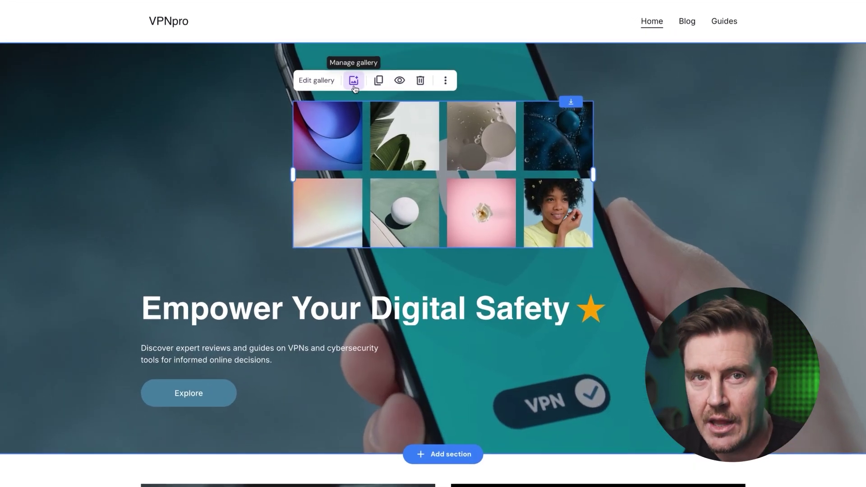
{"action": "left_click", "coordinate": [353, 81]}
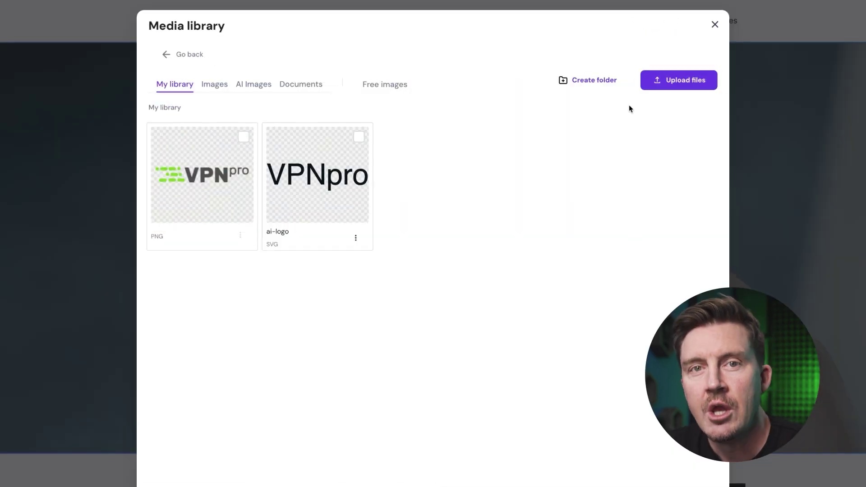
{"action": "left_click", "coordinate": [685, 81]}
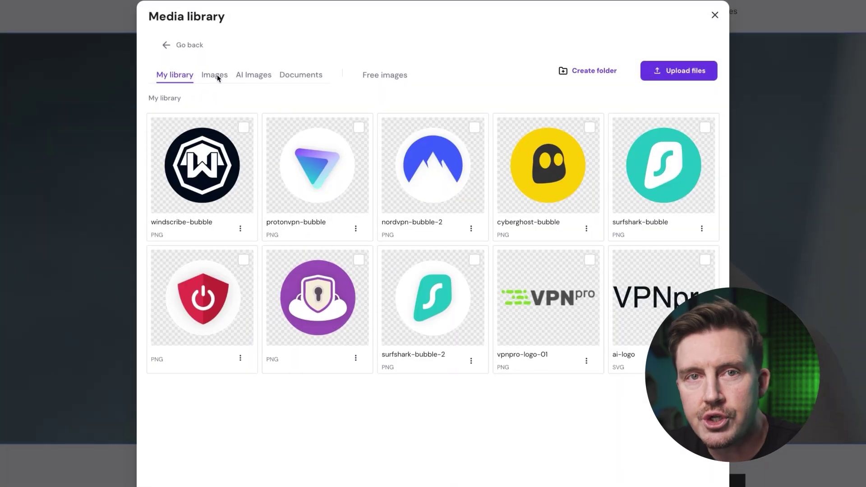
{"action": "left_click", "coordinate": [384, 75]}
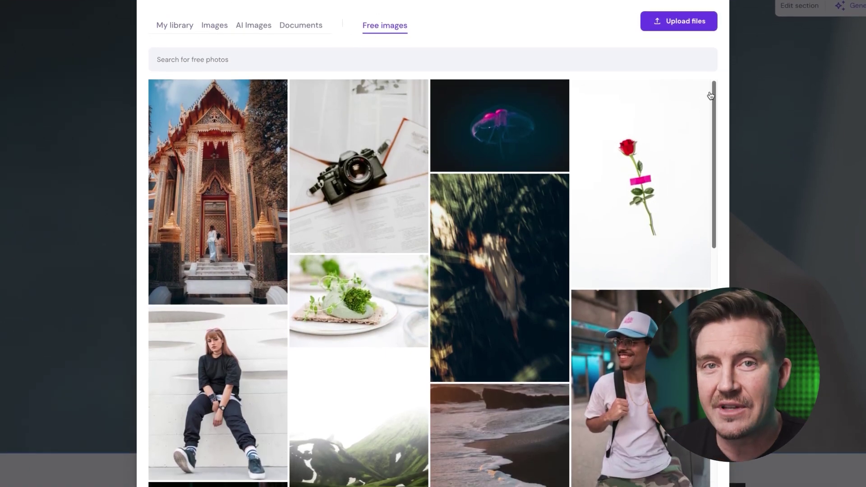
{"action": "left_click_drag", "start_coordinate": [711, 95], "coordinate": [713, 149]}
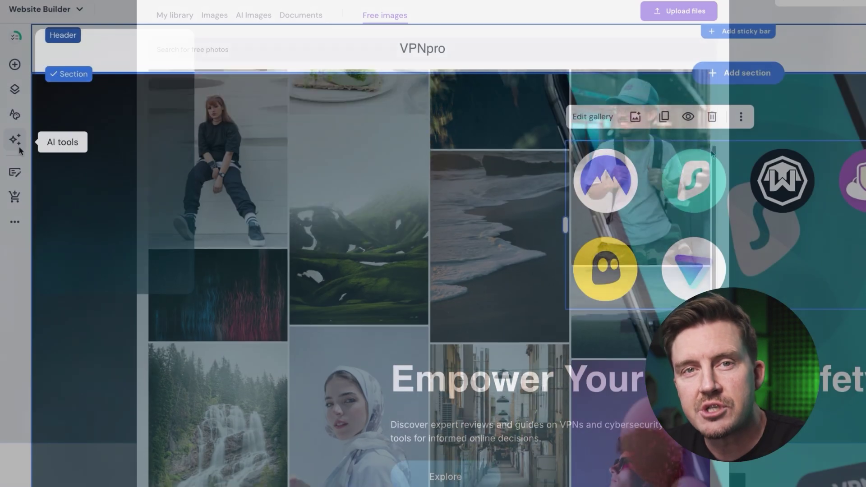
Generate AI images of a smartphone running a VPN and pick one
{"action": "left_click", "coordinate": [15, 141]}
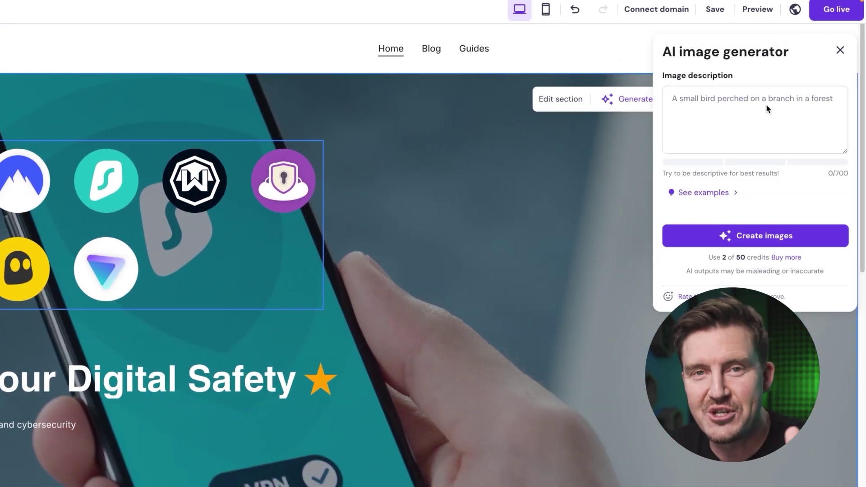
{"action": "type", "text": "A phone with VPN app turned on, dark gradient background"}
{"action": "left_click", "coordinate": [755, 235]}
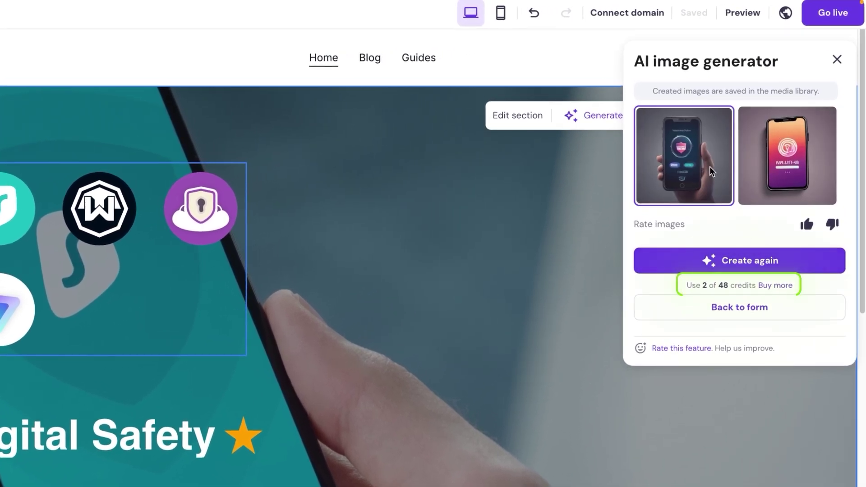
{"action": "left_click", "coordinate": [751, 170]}
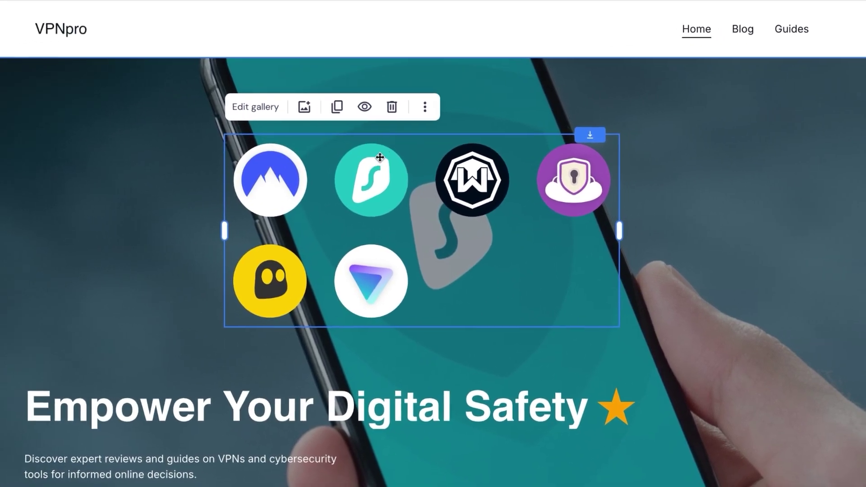
Switch the logo gallery to Masonry layout with more items per row
{"action": "left_click", "coordinate": [270, 101]}
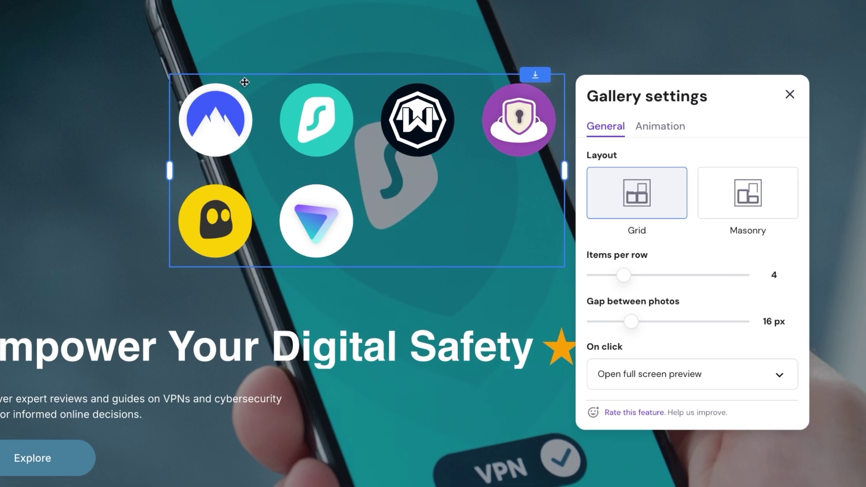
{"action": "left_click", "coordinate": [747, 203]}
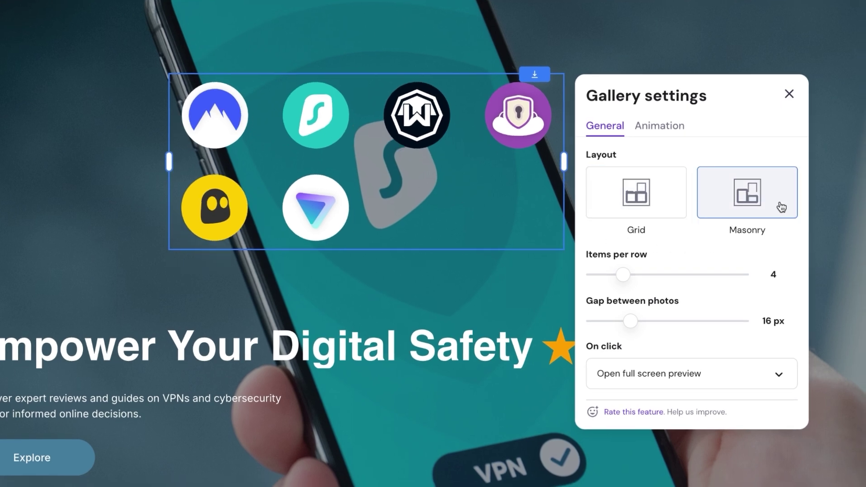
{"action": "left_click_drag", "start_coordinate": [622, 276], "coordinate": [628, 275]}
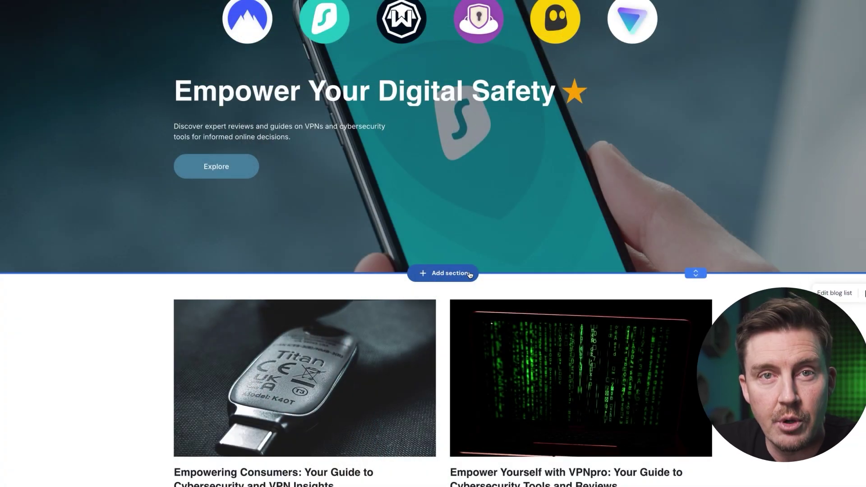
Browse section template categories, then generate a VPN speed comparison page with AI Page Generator
{"action": "left_click", "coordinate": [469, 275]}
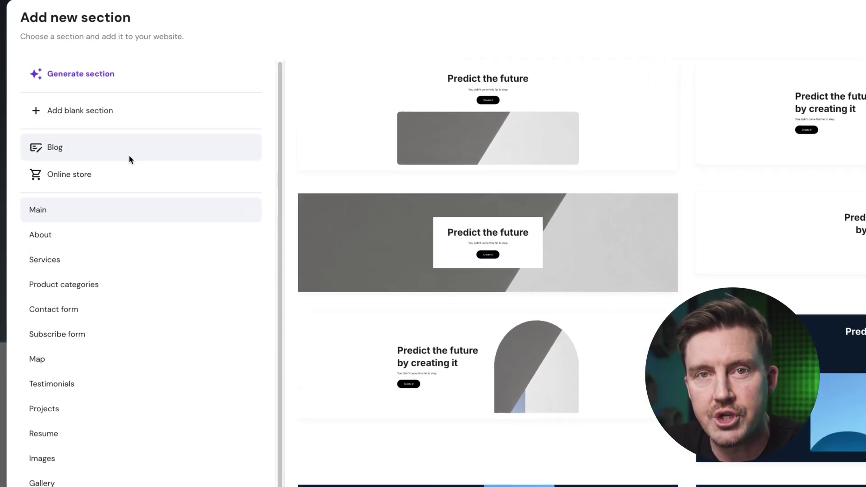
{"action": "left_click", "coordinate": [129, 145]}
{"action": "left_click", "coordinate": [125, 176]}
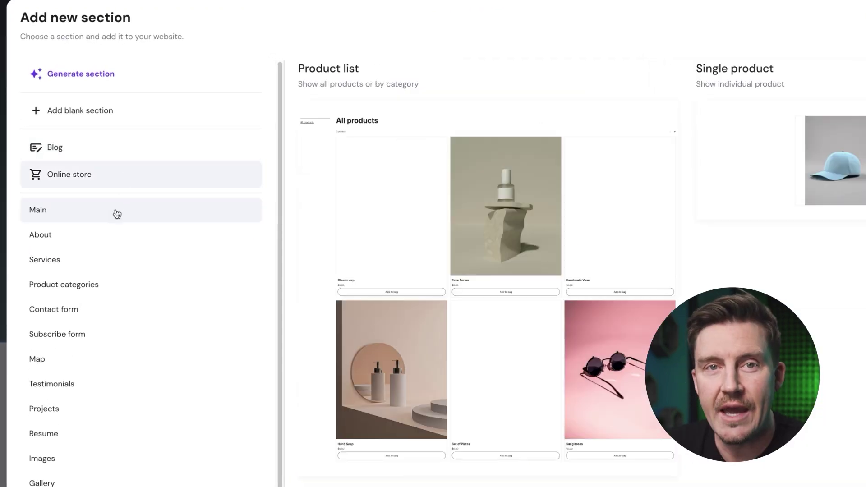
{"action": "left_click", "coordinate": [117, 213]}
{"action": "left_click", "coordinate": [112, 236]}
{"action": "scroll", "coordinate": [111, 305], "scroll_direction": "down", "scroll_amount": 3}
{"action": "scroll", "coordinate": [122, 362], "scroll_direction": "up", "scroll_amount": 3}
{"action": "left_click", "coordinate": [123, 362]}
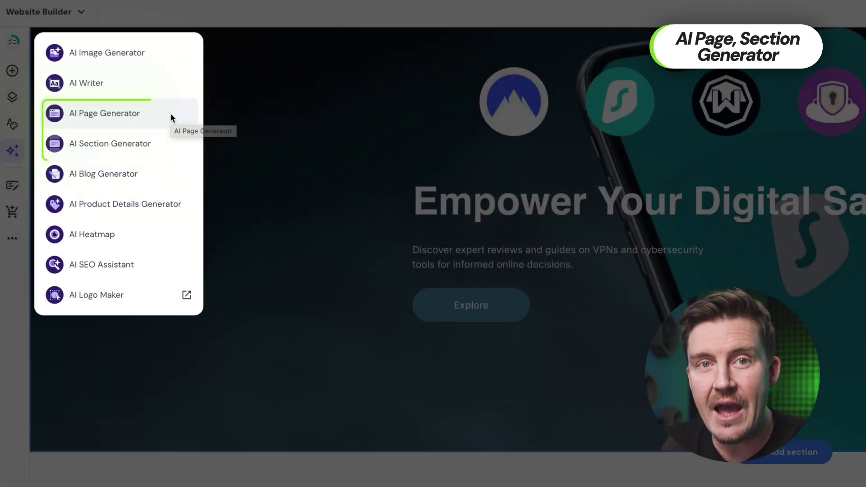
{"action": "left_click", "coordinate": [172, 114]}
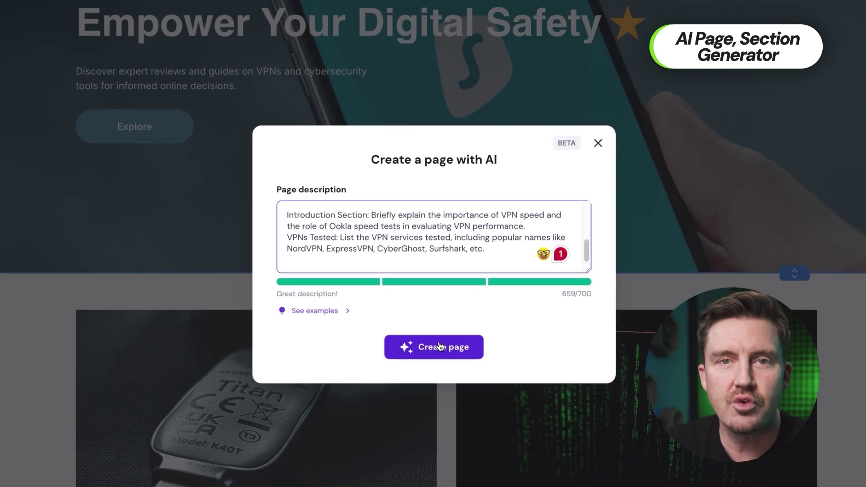
{"action": "left_click", "coordinate": [538, 402]}
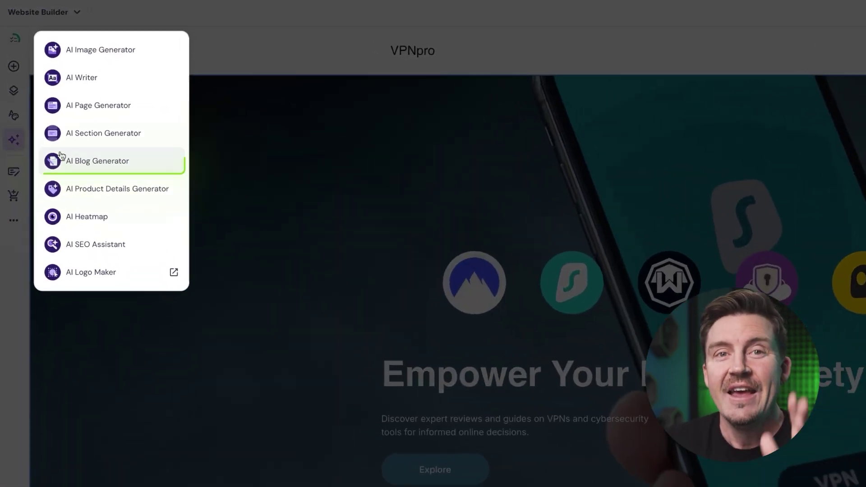
Generate a Neutral-tone, 300-500 word AI blog post: '10 Essential Tips to Secure Your Internet Privacy from Hackers'
{"action": "left_click", "coordinate": [97, 160]}
{"action": "type", "text": "10 tips from securing your internet privacy from hackers"}
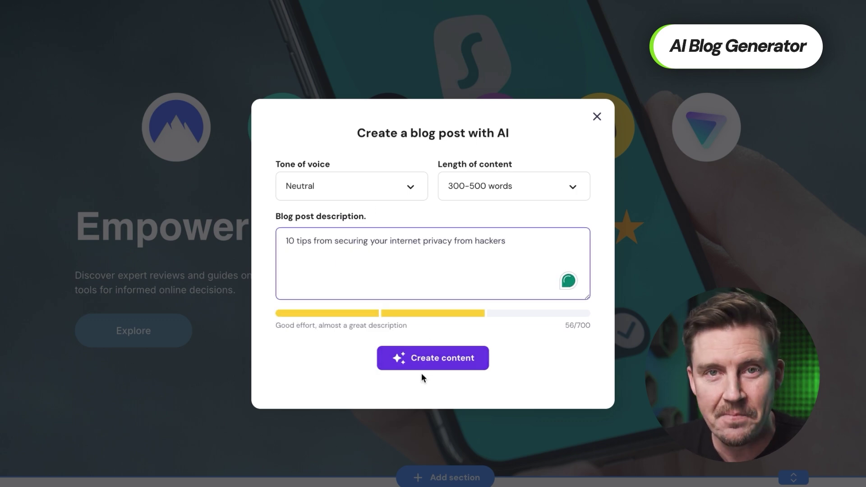
{"action": "left_click", "coordinate": [449, 367]}
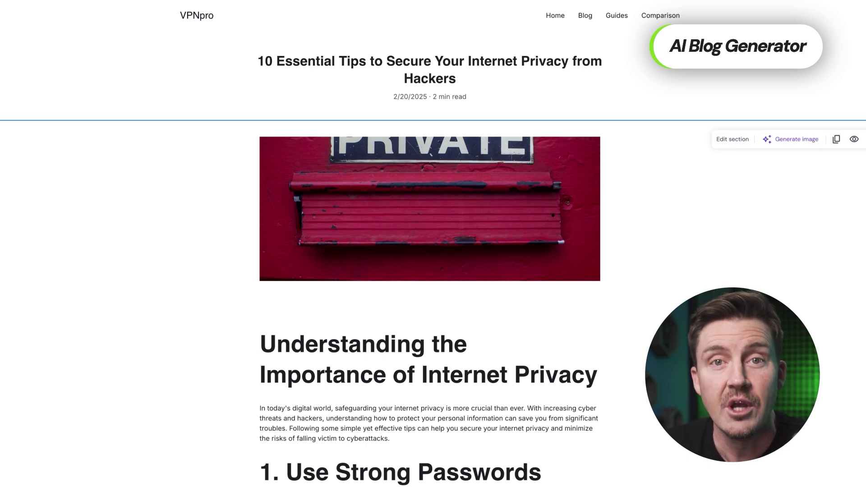
{"action": "scroll", "coordinate": [433, 271], "scroll_direction": "down", "scroll_amount": 5}
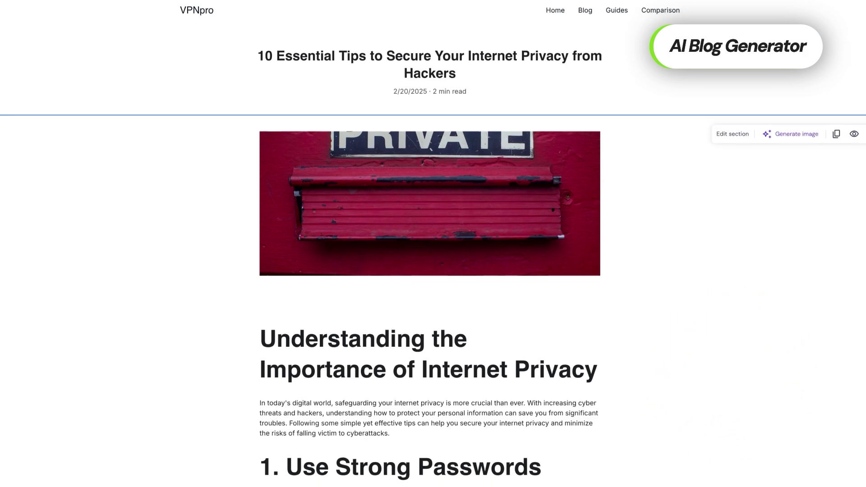
{"action": "scroll", "coordinate": [434, 272], "scroll_direction": "down", "scroll_amount": 10}
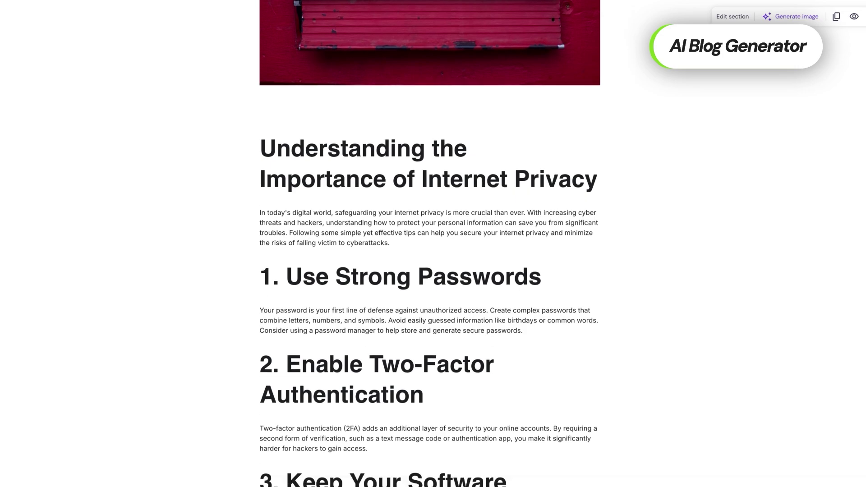
{"action": "scroll", "coordinate": [433, 271], "scroll_direction": "down", "scroll_amount": 4}
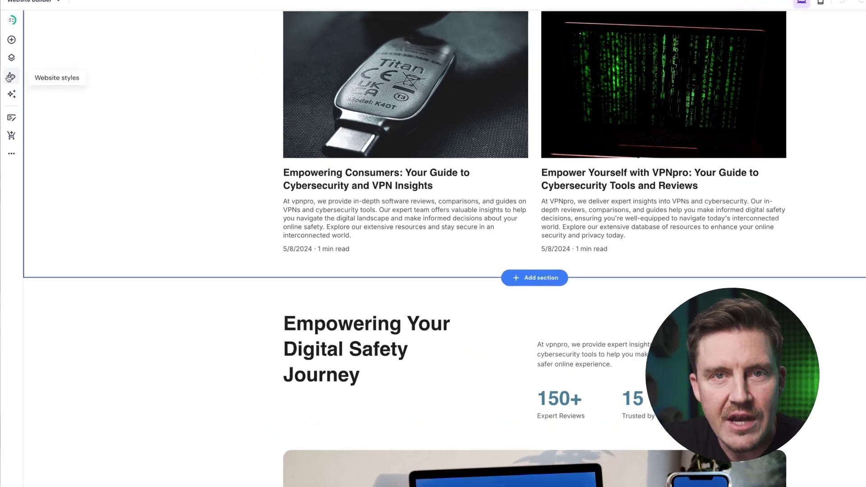
Use Prompt headings with Lato paragraphs, then try Fade and Slide before settling on Scale animation
{"action": "left_click", "coordinate": [9, 71]}
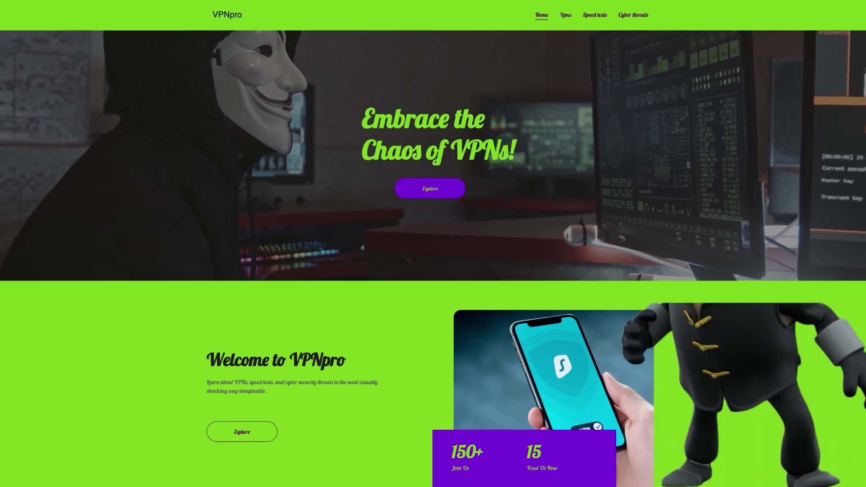
{"action": "scroll", "coordinate": [433, 270], "scroll_direction": "down", "scroll_amount": 3}
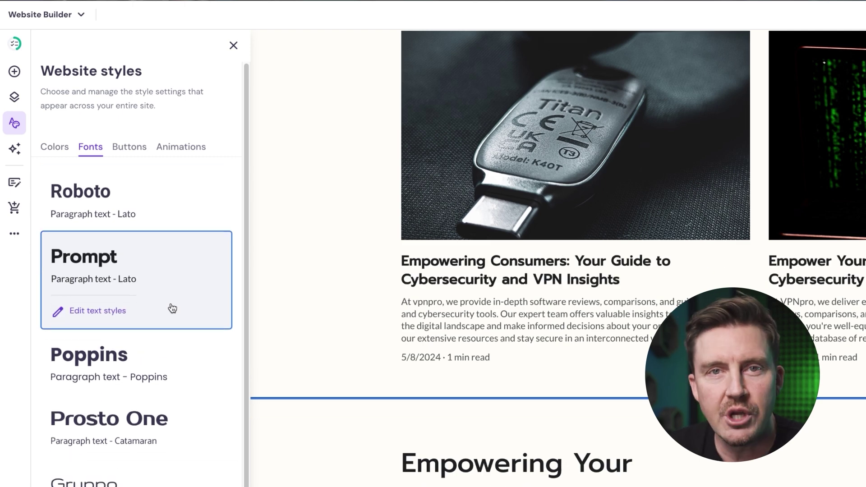
{"action": "left_click", "coordinate": [118, 313]}
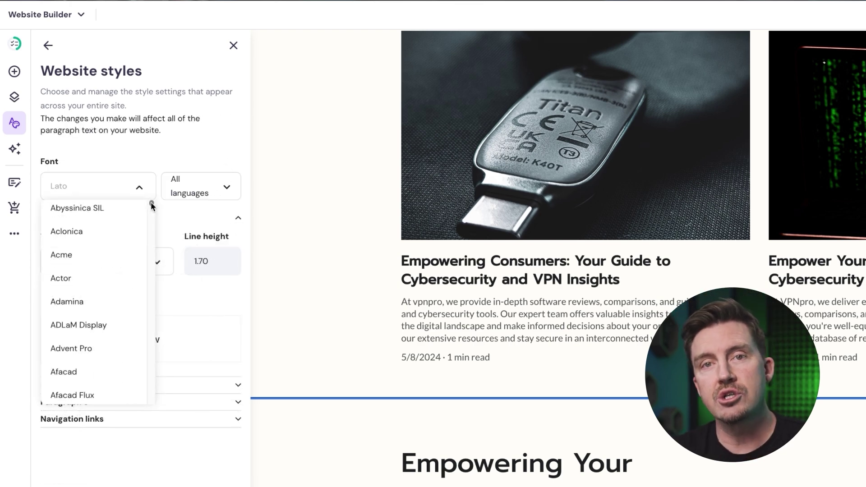
{"action": "scroll", "coordinate": [151, 202], "scroll_direction": "down", "scroll_amount": 2}
{"action": "scroll", "coordinate": [151, 202], "scroll_direction": "down", "scroll_amount": 2}
{"action": "scroll", "coordinate": [151, 202], "scroll_direction": "down", "scroll_amount": 2}
{"action": "scroll", "coordinate": [151, 202], "scroll_direction": "down", "scroll_amount": 1}
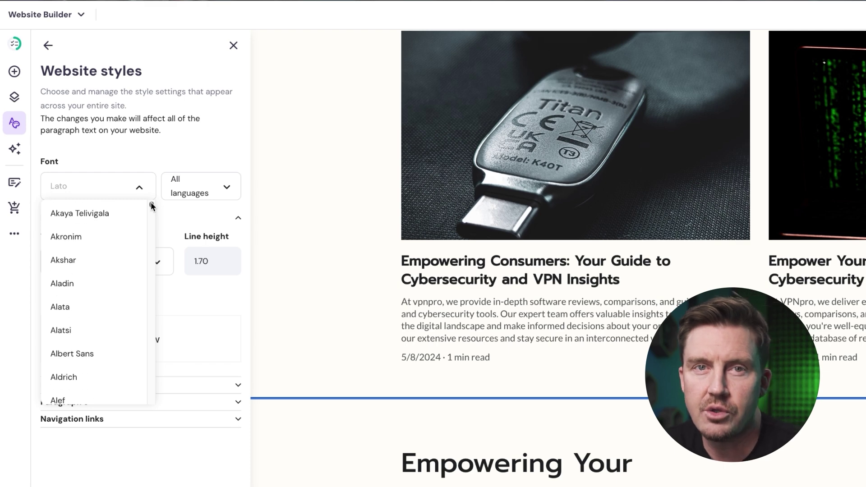
{"action": "scroll", "coordinate": [151, 201], "scroll_direction": "down", "scroll_amount": 2}
{"action": "scroll", "coordinate": [152, 201], "scroll_direction": "down", "scroll_amount": 2}
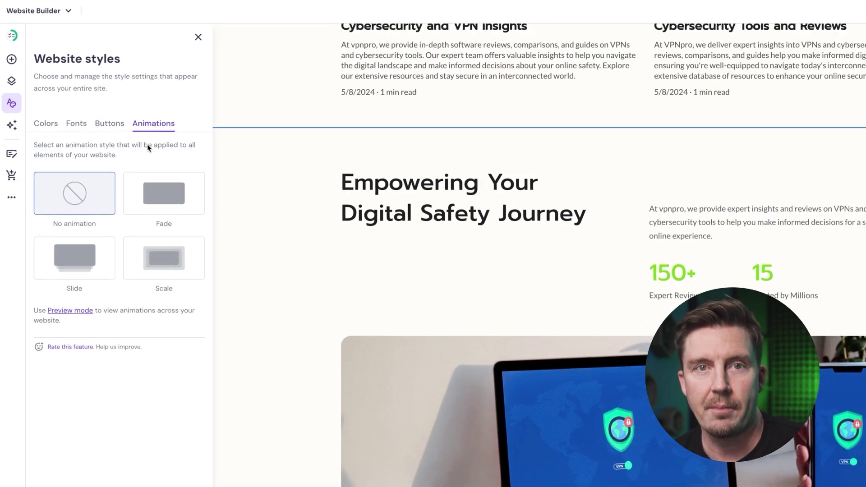
{"action": "left_click", "coordinate": [125, 177]}
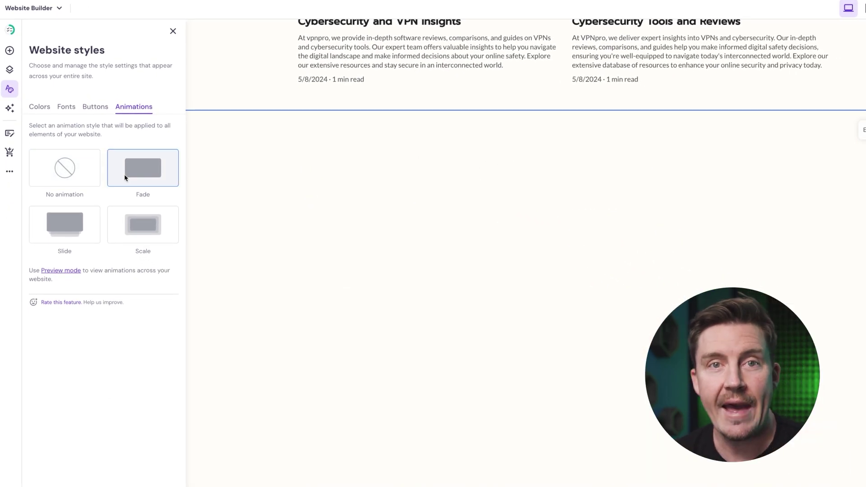
{"action": "left_click", "coordinate": [90, 222]}
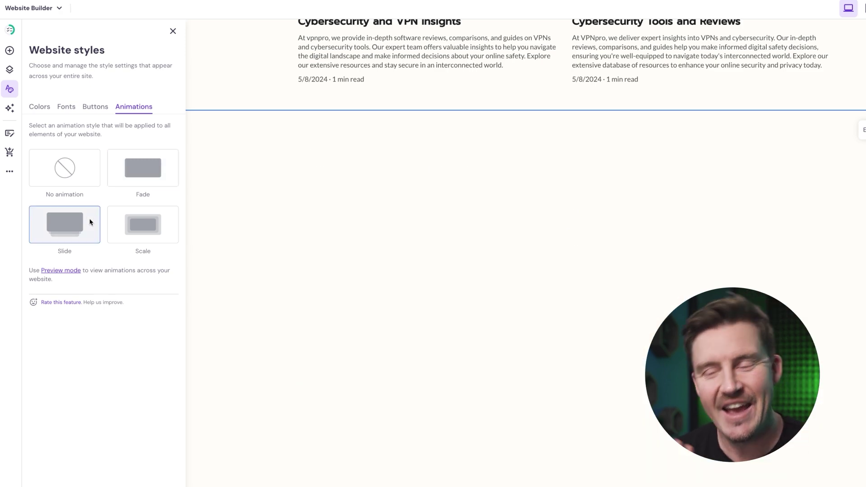
{"action": "left_click", "coordinate": [161, 225]}
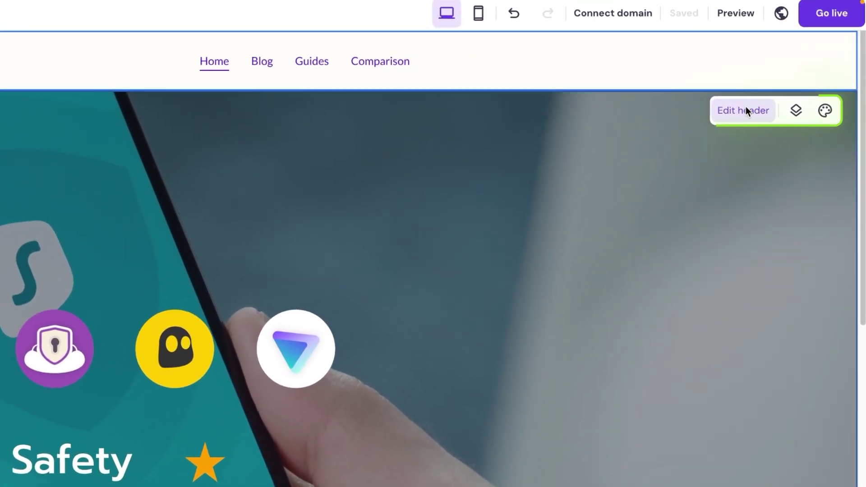
Swap the header text for the green VPNpro logo from Media library, widened to 161 px
{"action": "left_click", "coordinate": [746, 119]}
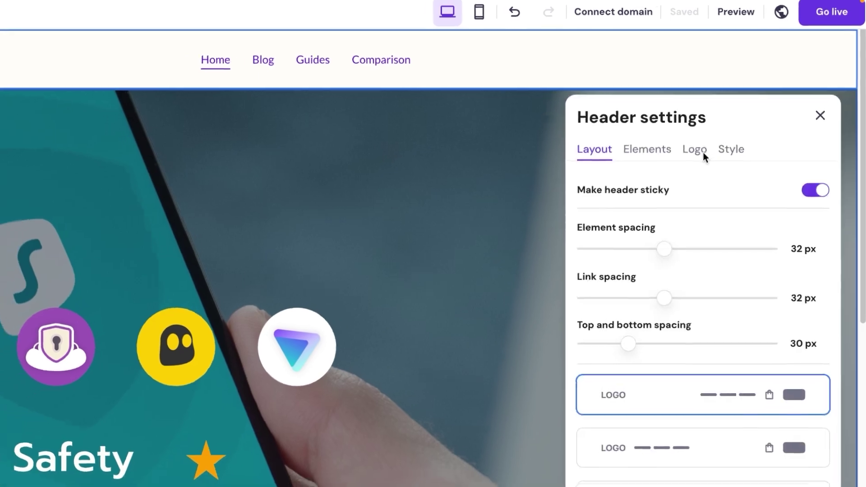
{"action": "left_click", "coordinate": [696, 151]}
{"action": "left_click", "coordinate": [724, 240]}
{"action": "left_click", "coordinate": [109, 143]}
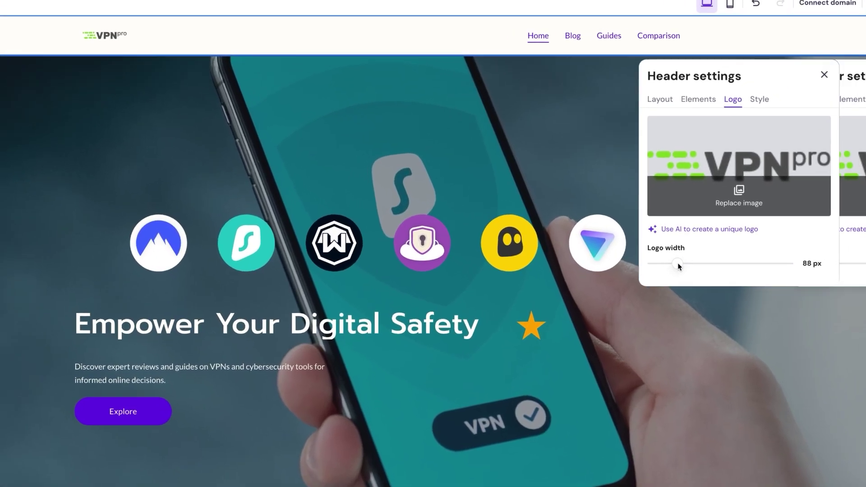
{"action": "left_click_drag", "start_coordinate": [683, 266], "coordinate": [705, 290]}
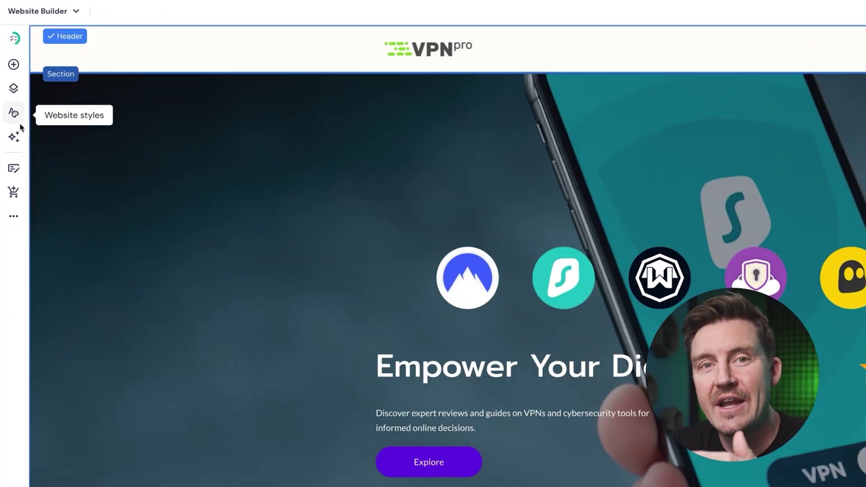
Open the AI Logo Maker and switch to Create yourself for a VPNpro text logo
{"action": "left_click", "coordinate": [14, 136]}
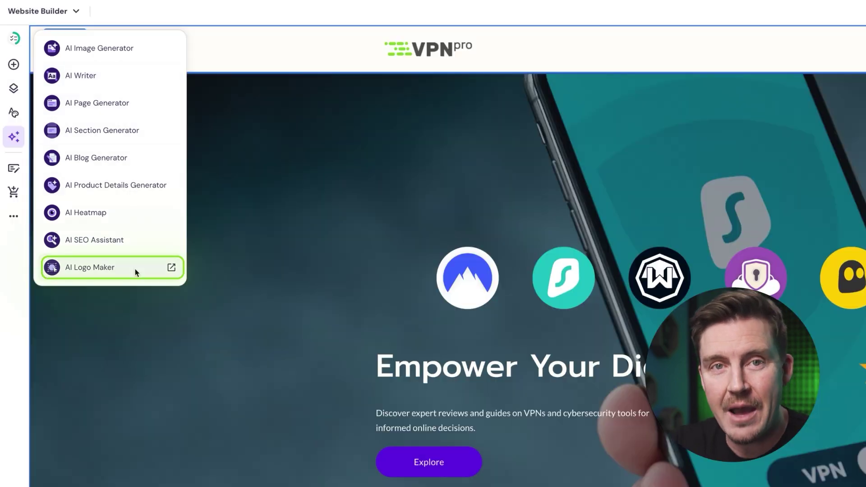
{"action": "left_click", "coordinate": [113, 267]}
{"action": "type", "text": "top"}
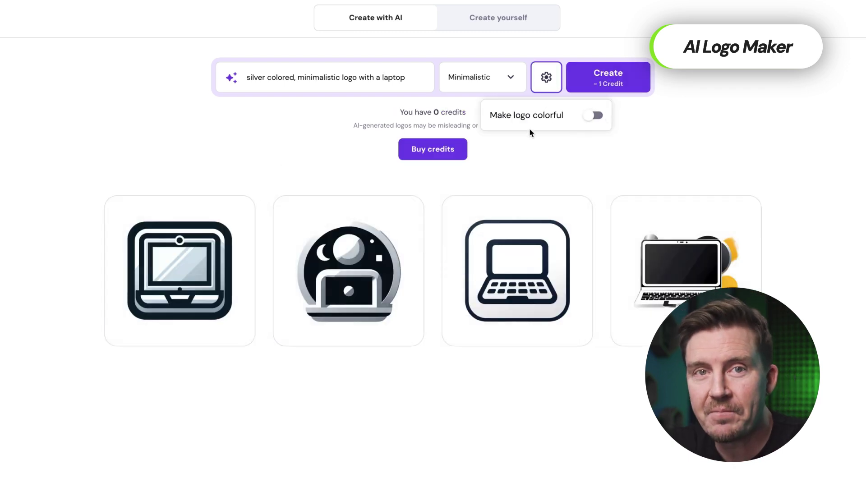
{"action": "left_click", "coordinate": [600, 163]}
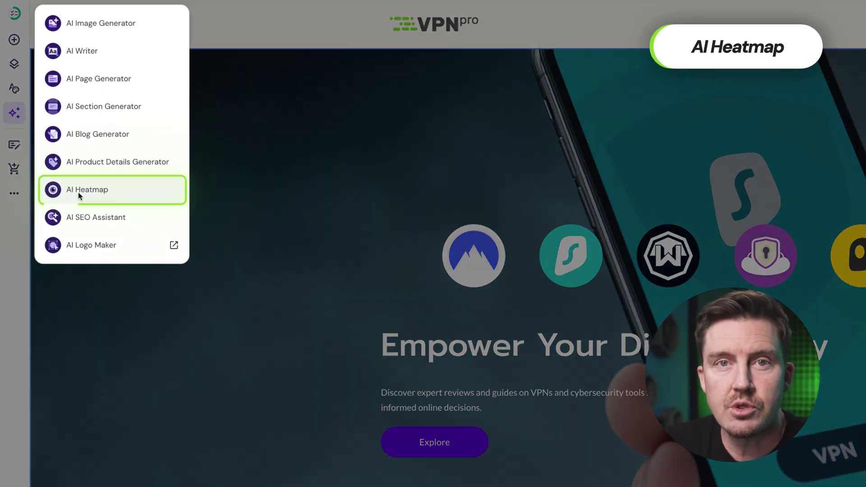
Overlay the AI Heatmap on the VPNpro home page to inspect predicted visitor attention
{"action": "left_click", "coordinate": [78, 192]}
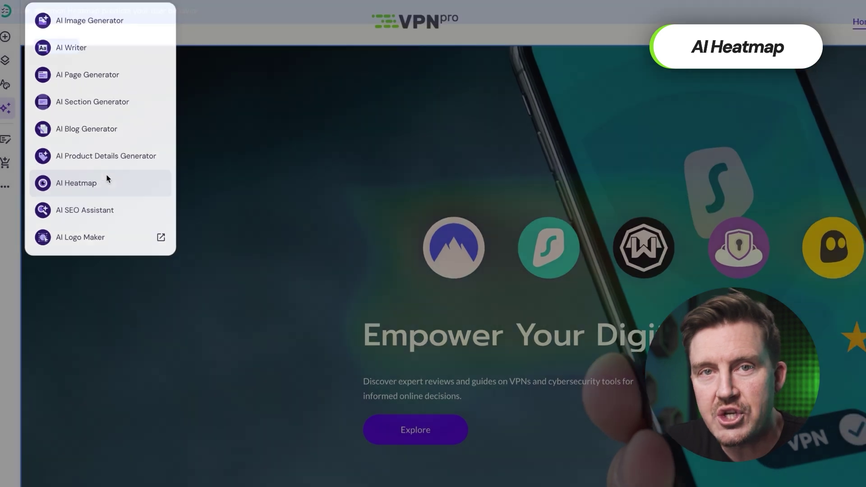
{"action": "scroll", "coordinate": [433, 271], "scroll_direction": "down", "scroll_amount": 5}
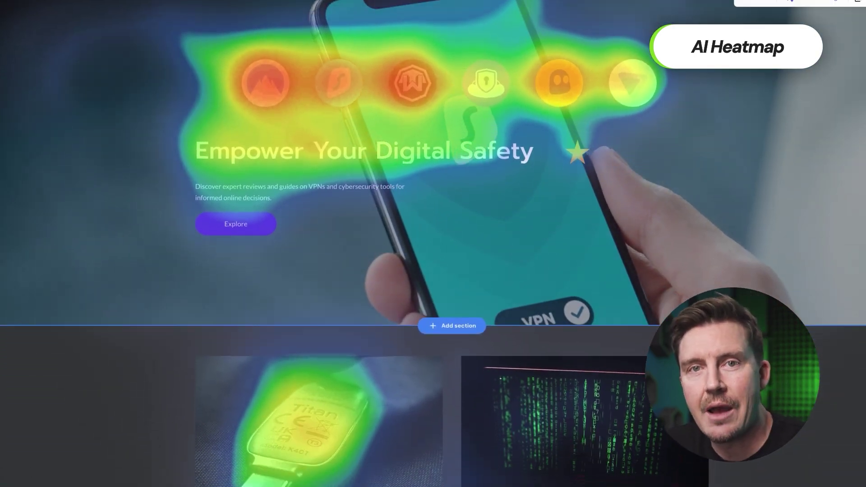
{"action": "scroll", "coordinate": [433, 270], "scroll_direction": "down", "scroll_amount": 6}
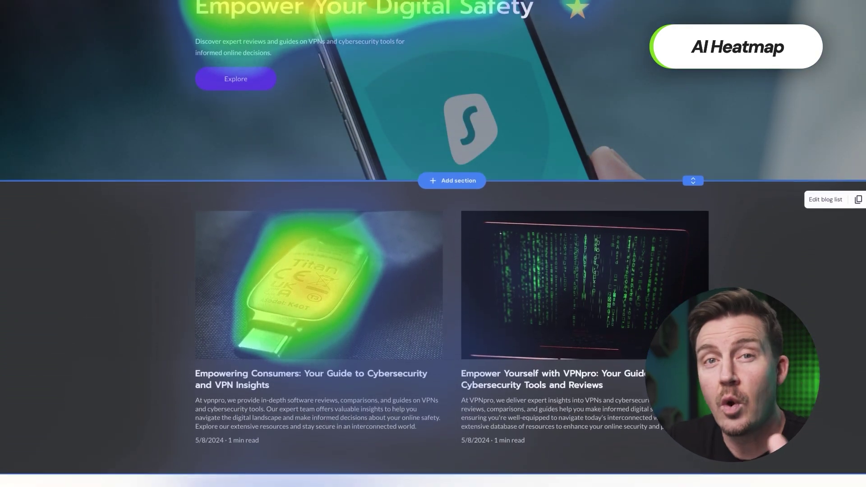
{"action": "scroll", "coordinate": [433, 271], "scroll_direction": "down", "scroll_amount": 4}
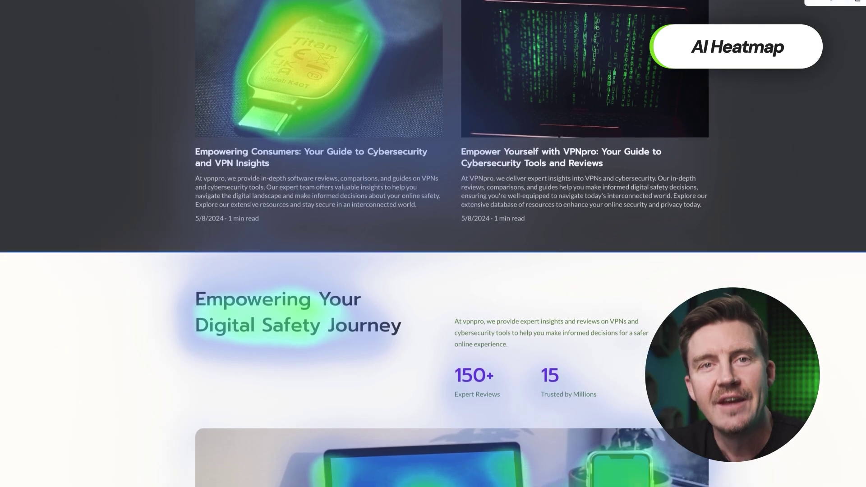
{"action": "scroll", "coordinate": [433, 271], "scroll_direction": "down", "scroll_amount": 5}
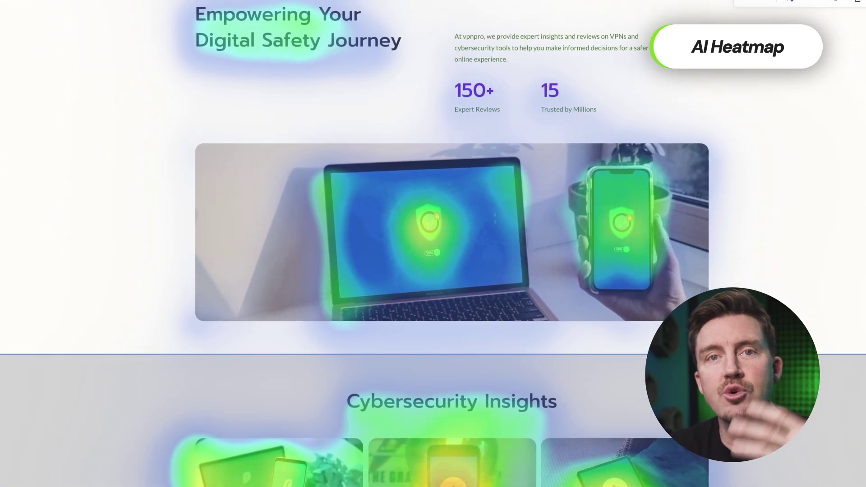
{"action": "scroll", "coordinate": [433, 271], "scroll_direction": "down", "scroll_amount": 3}
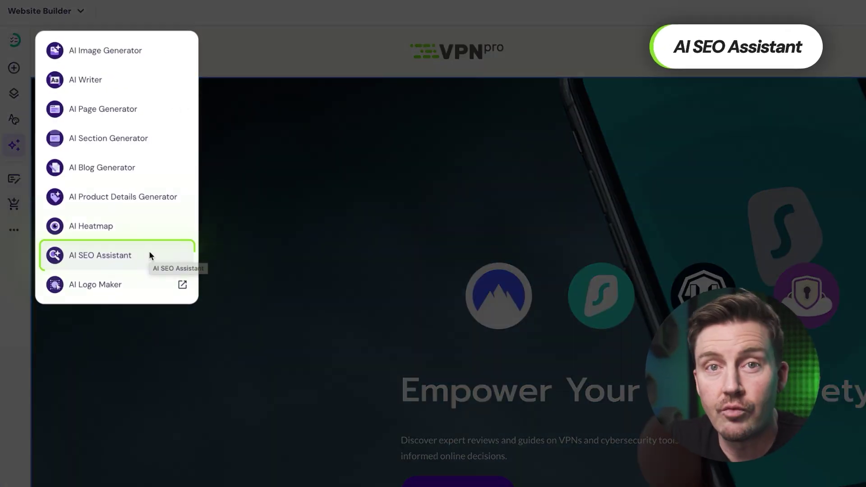
In AI SEO Assistant, select vpn reviews, password managers and digital safety, then review the search title
{"action": "left_click", "coordinate": [149, 252]}
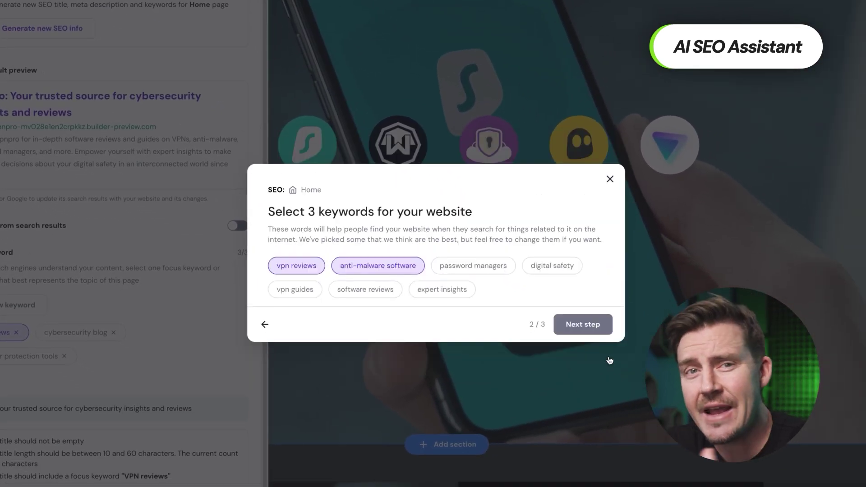
{"action": "left_click", "coordinate": [550, 266]}
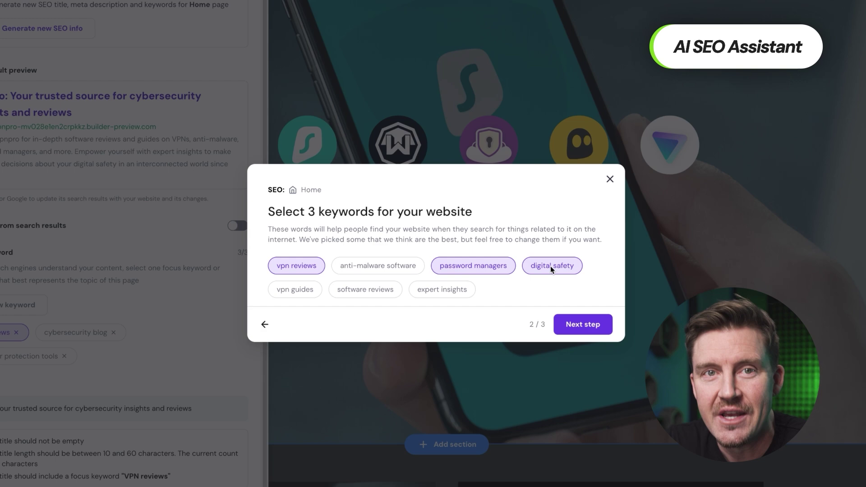
{"action": "left_click", "coordinate": [568, 324]}
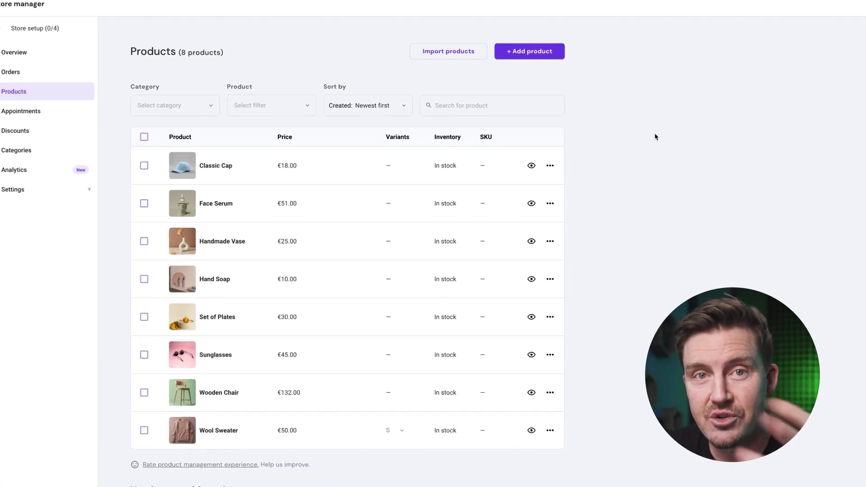
Add a free 'VPN consultation, set-up process' appointment product with appointments enabled and availability set
{"action": "left_click", "coordinate": [528, 34]}
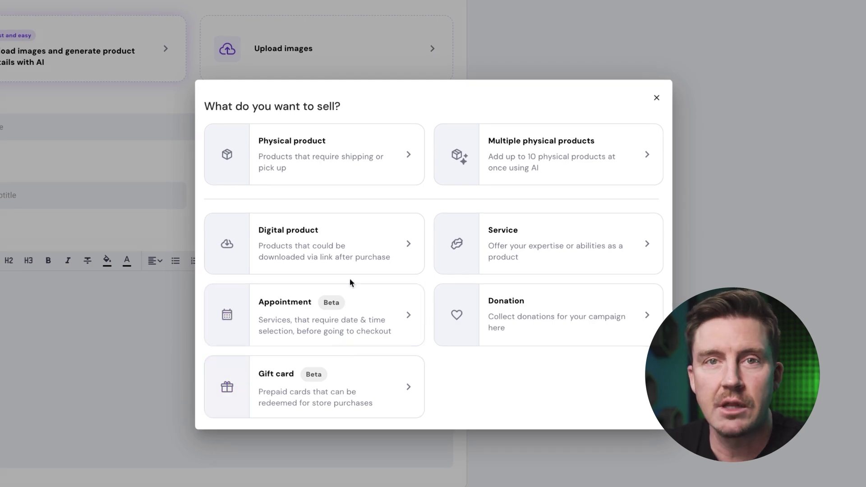
{"action": "left_click", "coordinate": [352, 254]}
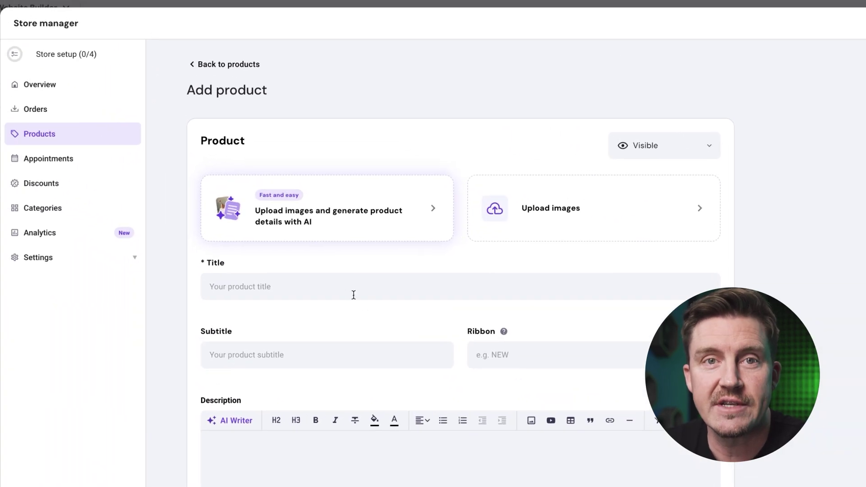
{"action": "left_click", "coordinate": [91, 160]}
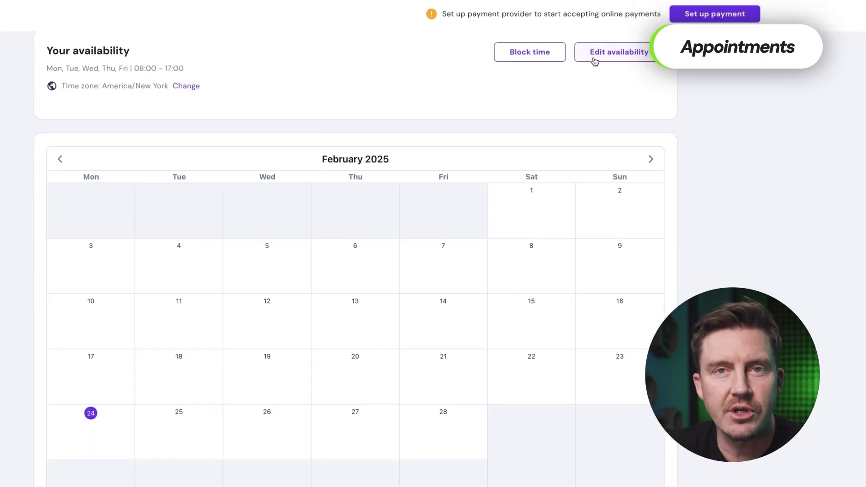
{"action": "left_click", "coordinate": [595, 60]}
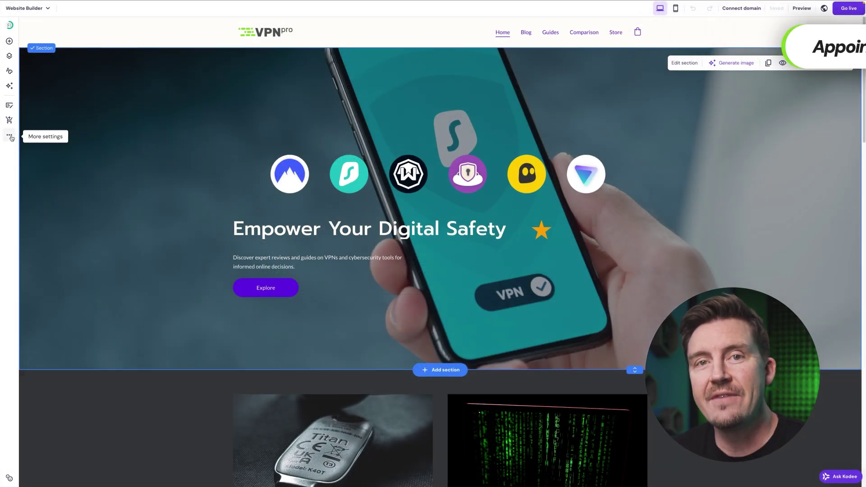
Set the VPNpro logo as the site favicon in General settings
{"action": "left_click", "coordinate": [10, 136]}
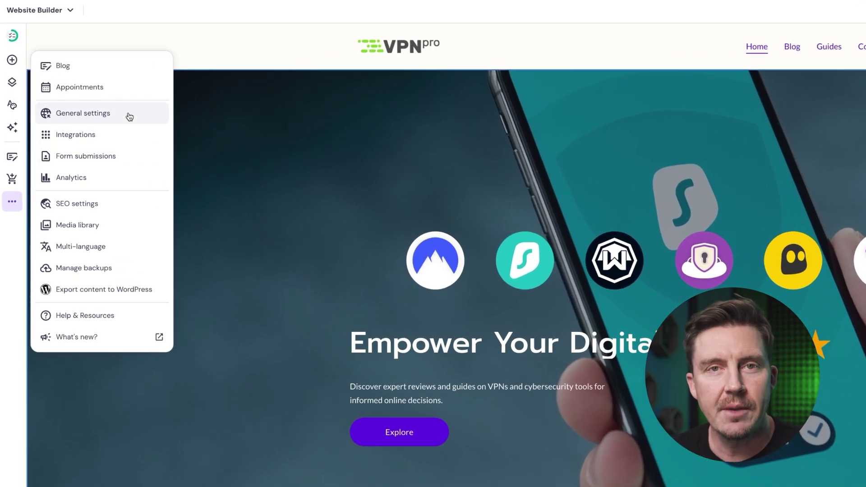
{"action": "left_click", "coordinate": [129, 117]}
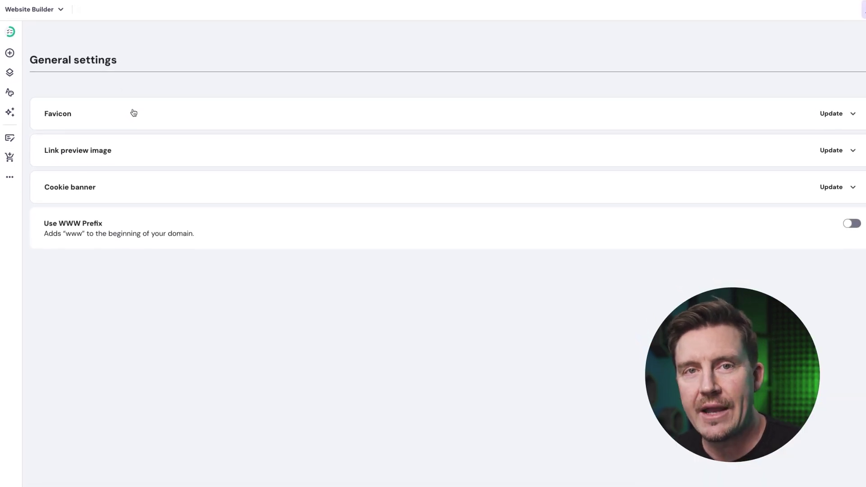
{"action": "left_click", "coordinate": [133, 113]}
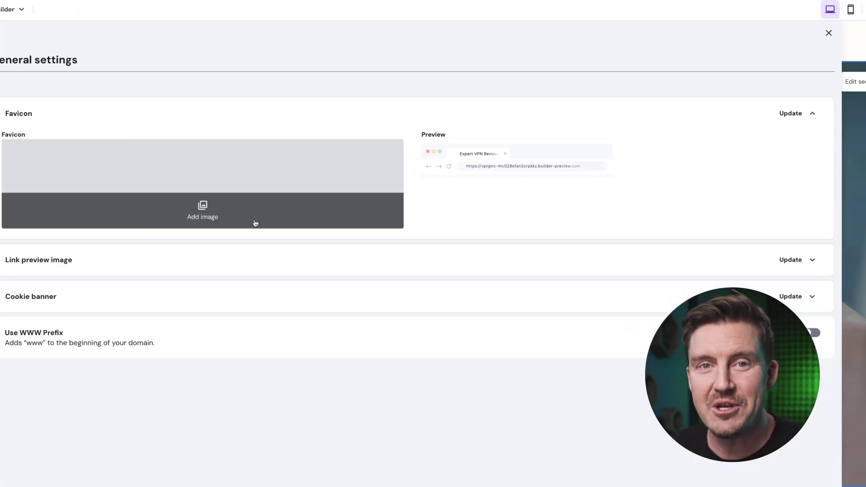
{"action": "left_click", "coordinate": [183, 212]}
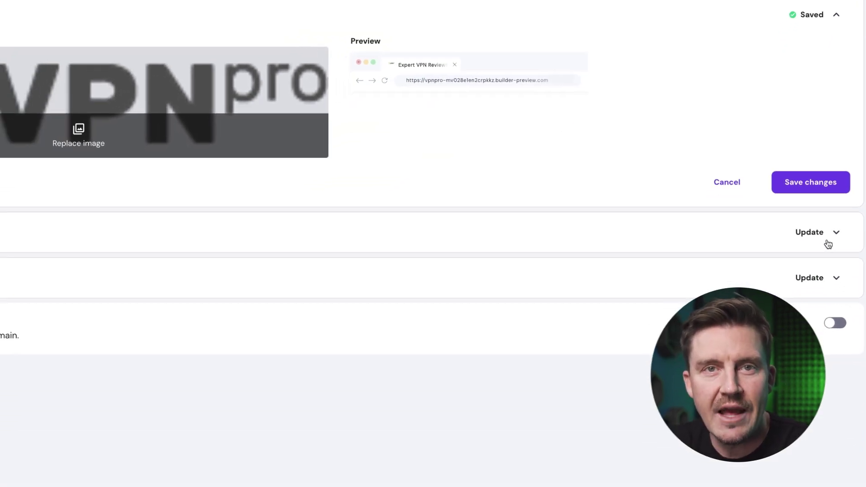
Use the VPNpro banner as link preview image and paste a new cookie banner message
{"action": "left_click", "coordinate": [827, 234]}
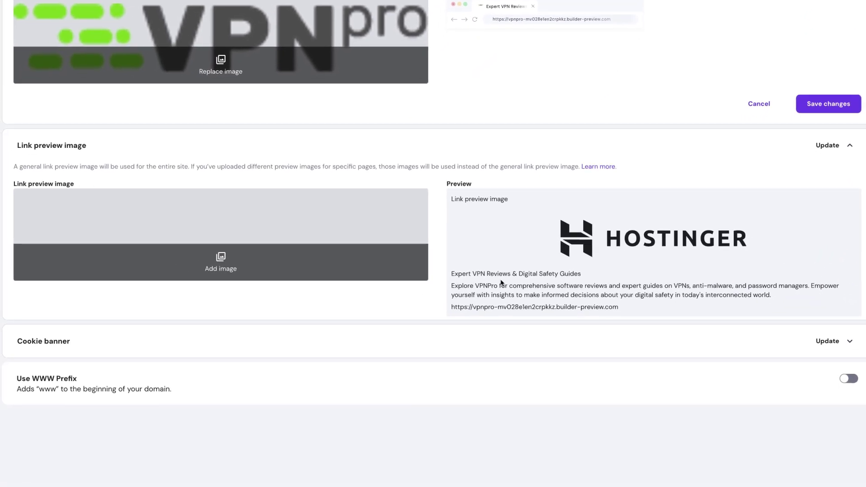
{"action": "left_click", "coordinate": [391, 269]}
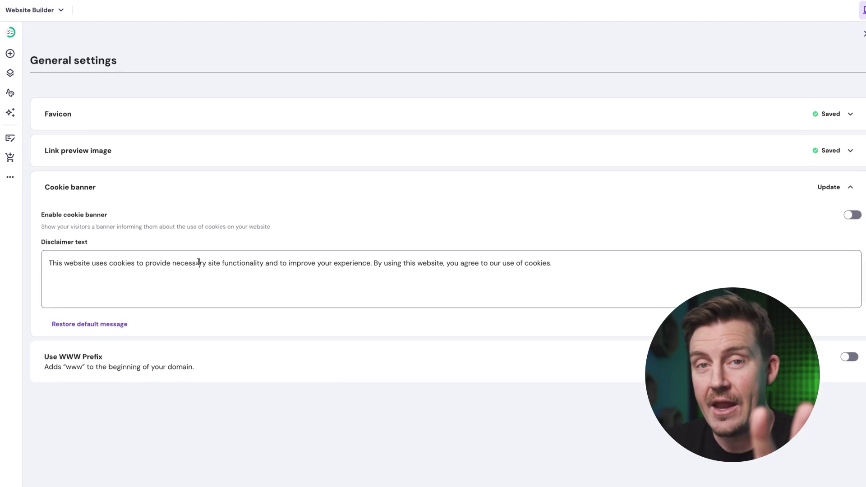
{"action": "triple_click", "coordinate": [199, 262]}
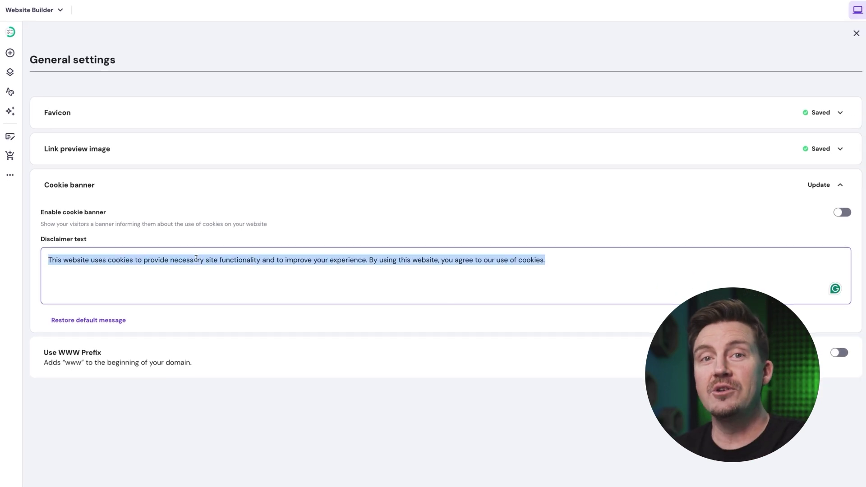
{"action": "type", "text": "We use cookies to make your experience on our site even sweeter (and to track your love for cookies, of course). By continuing to browse, you're saying \"yes, I love cookies!\" Don't worry, we promise they're not the type you eat...unless you somehow get a cookie from your screen. In that case, let us know."}
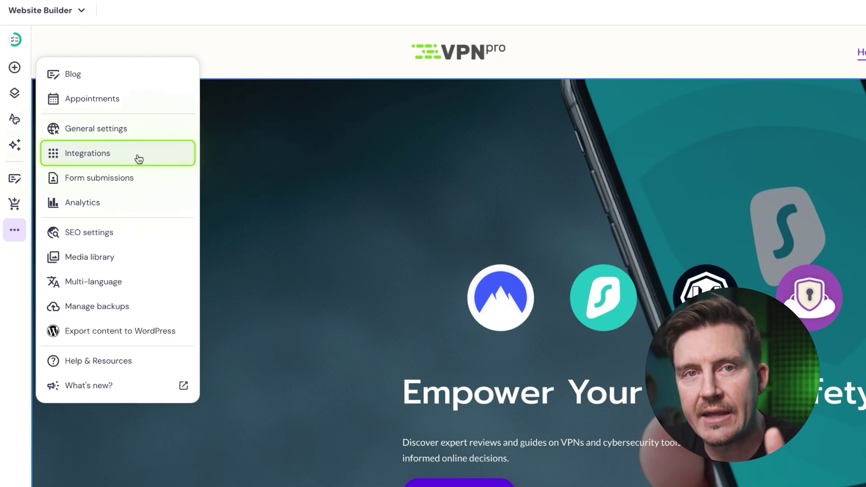
{"action": "left_click", "coordinate": [138, 159]}
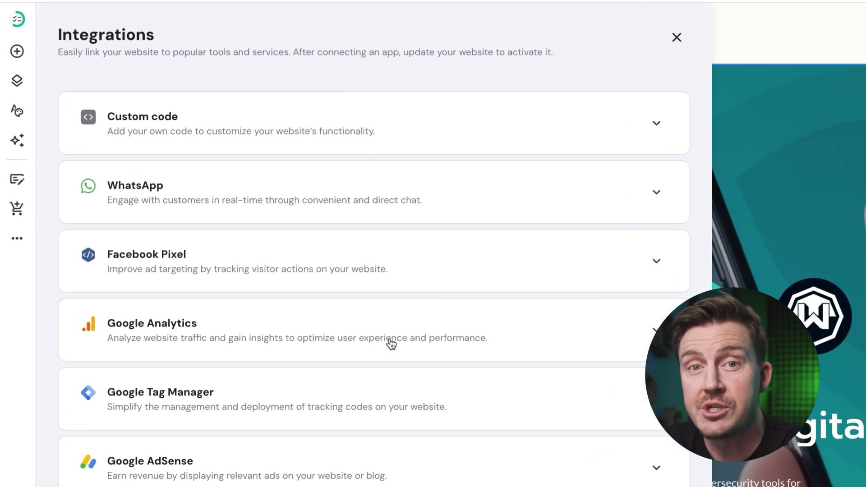
{"action": "left_click", "coordinate": [391, 343]}
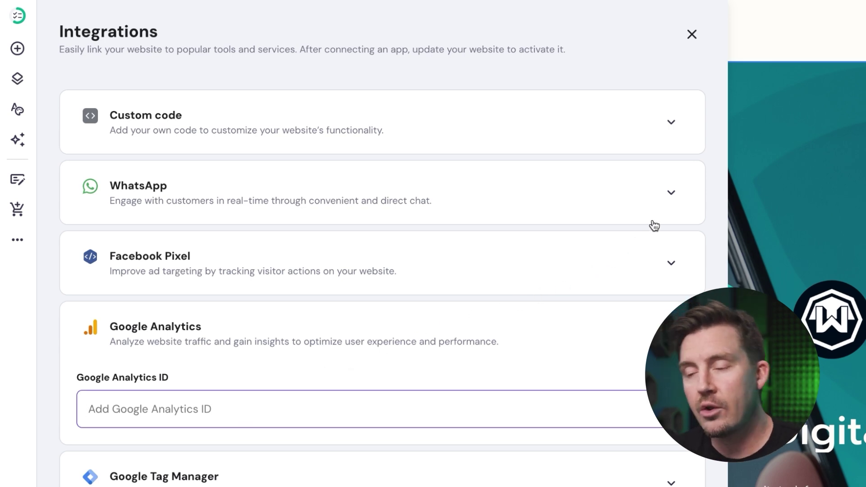
{"action": "left_click", "coordinate": [673, 194]}
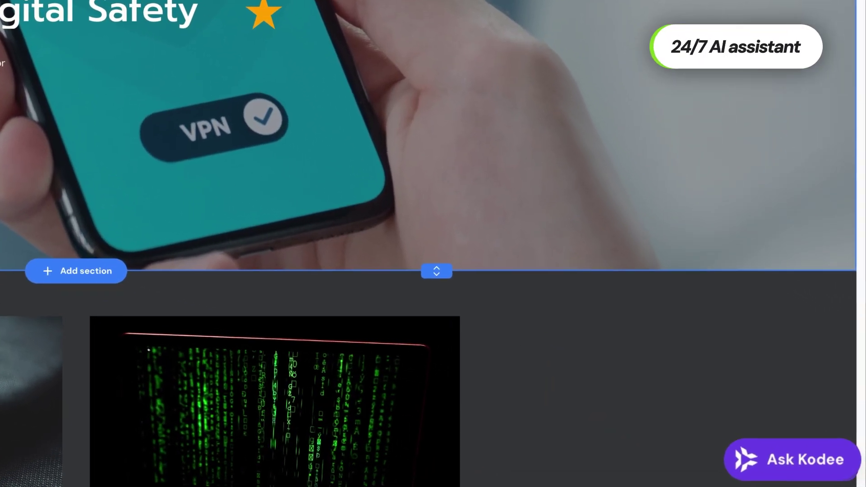
Ask Kodee how to change button shapes, then go to hPanel's help and support page
{"action": "left_click", "coordinate": [819, 464]}
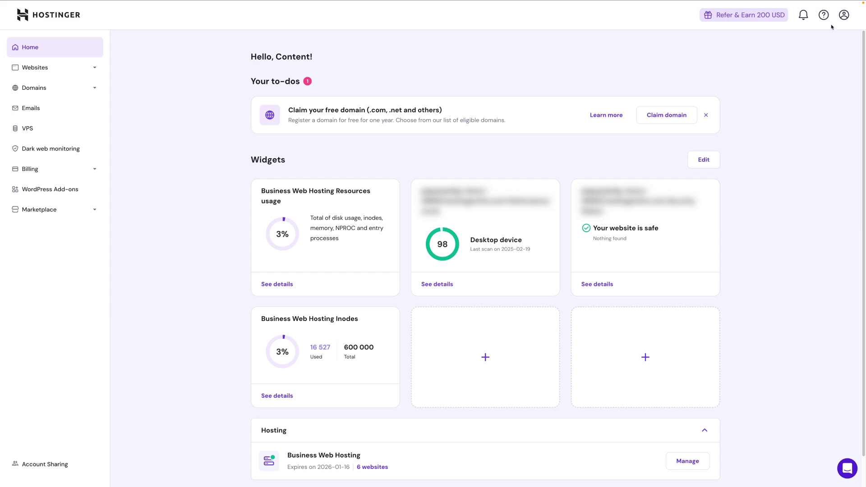
{"action": "left_click", "coordinate": [824, 14]}
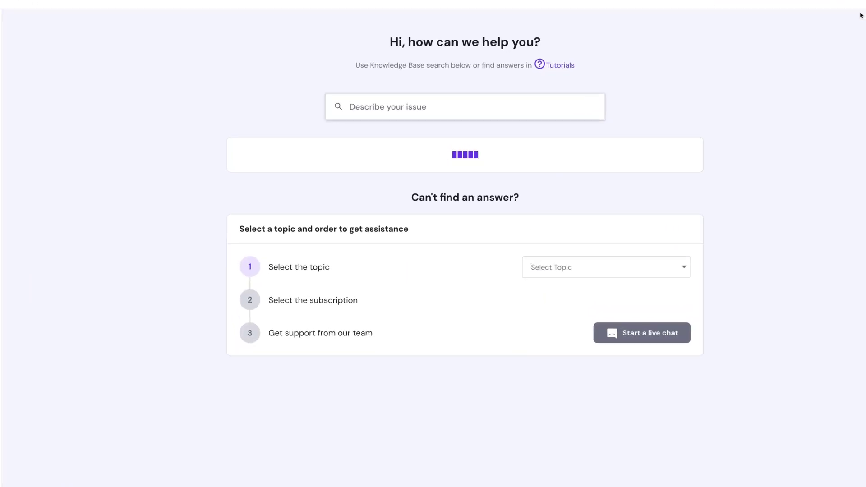
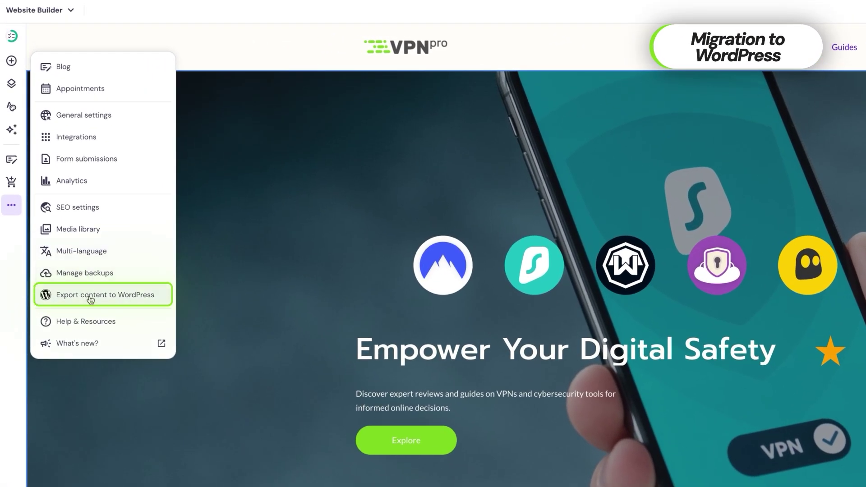
Export the VPNpro site content to WordPress from the More menu
{"action": "left_click", "coordinate": [90, 299]}
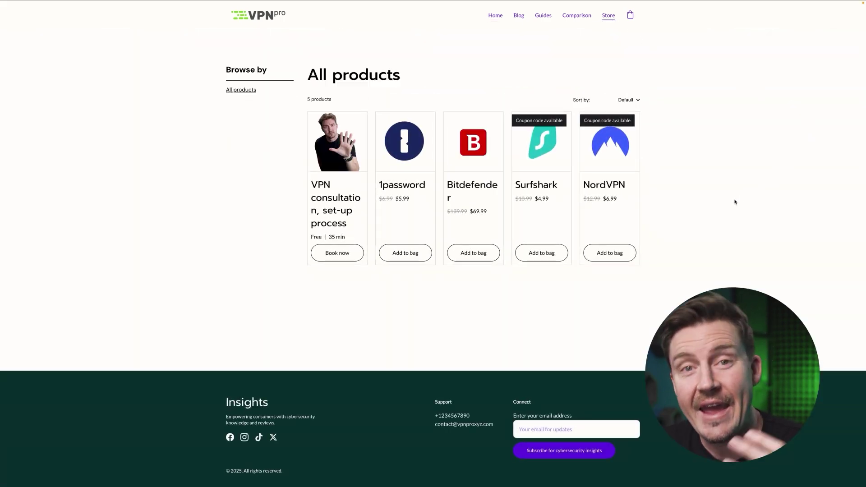
Start booking the VPN consultation product from the live Store page
{"action": "left_click", "coordinate": [364, 255]}
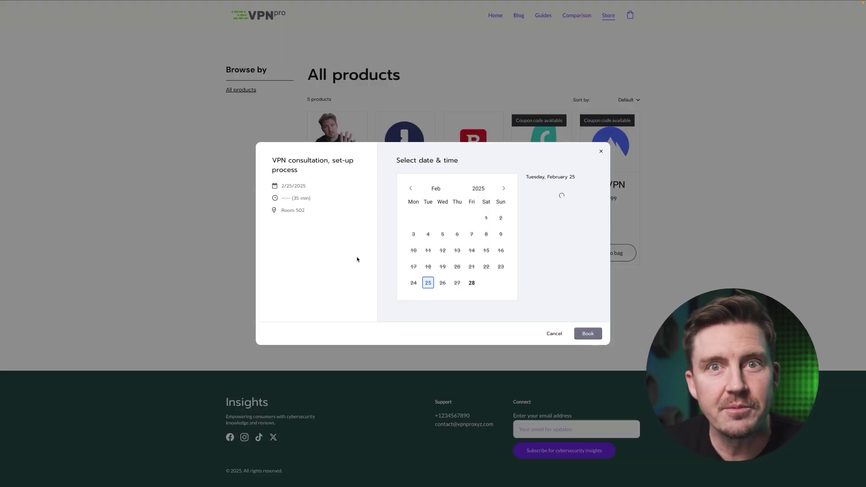